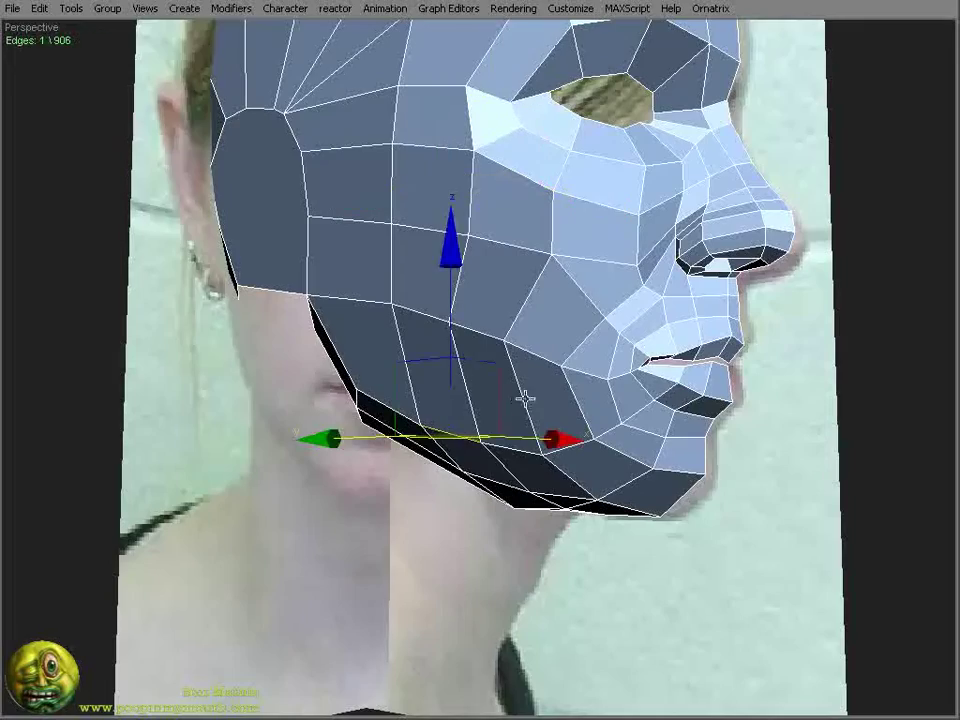
- Shift the selected lip edges and a lip vertex left and down to shape the lip
ctrl+click(364, 386)
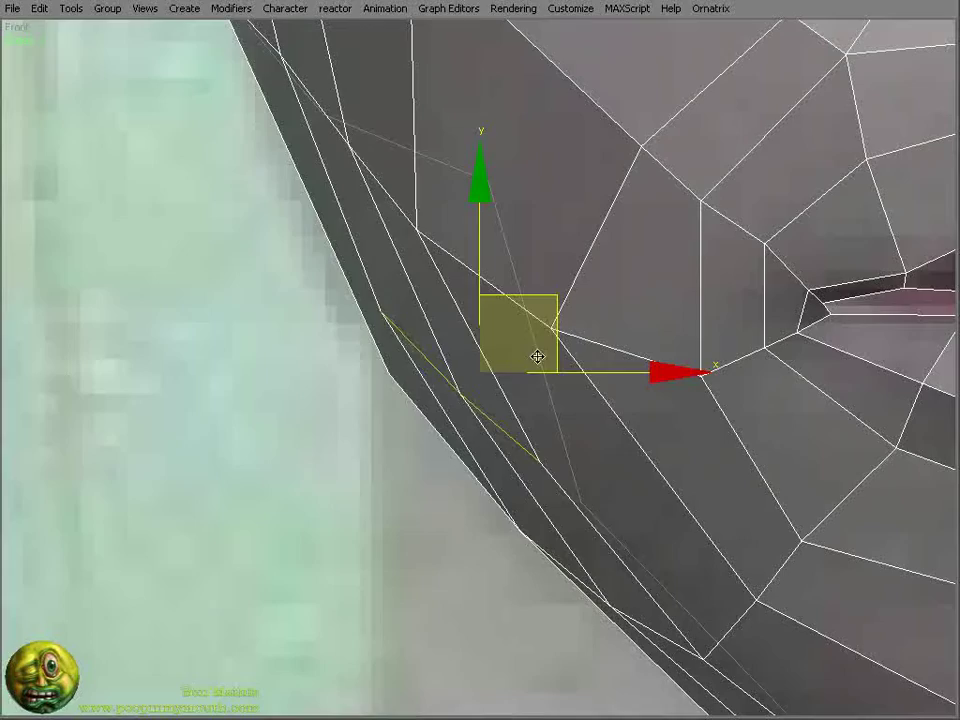
drag(537, 357, 528, 365)
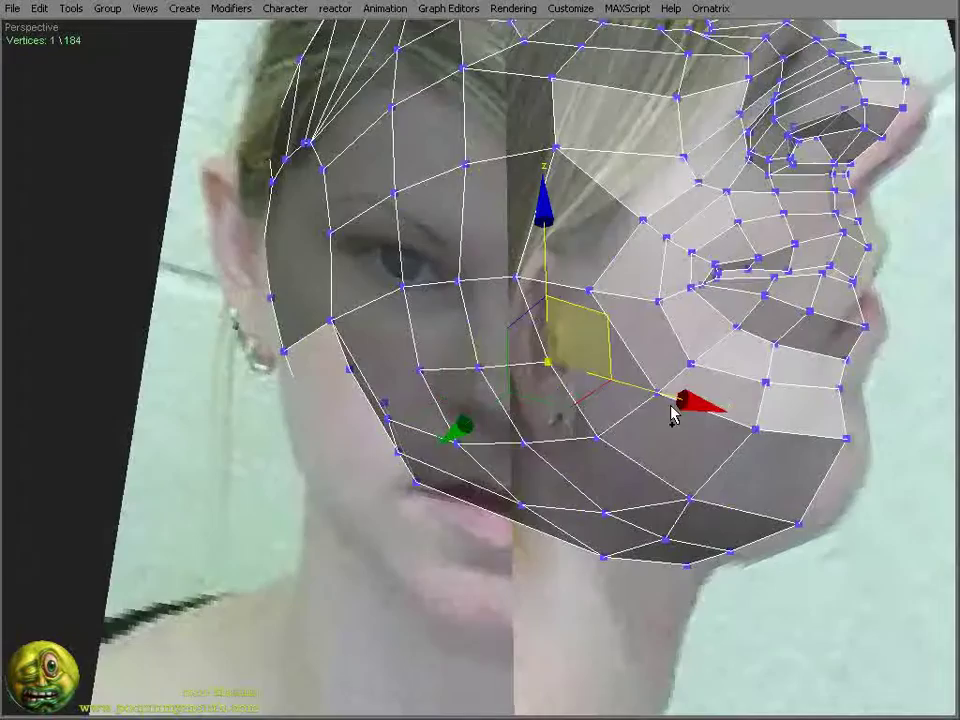
right_click(712, 297)
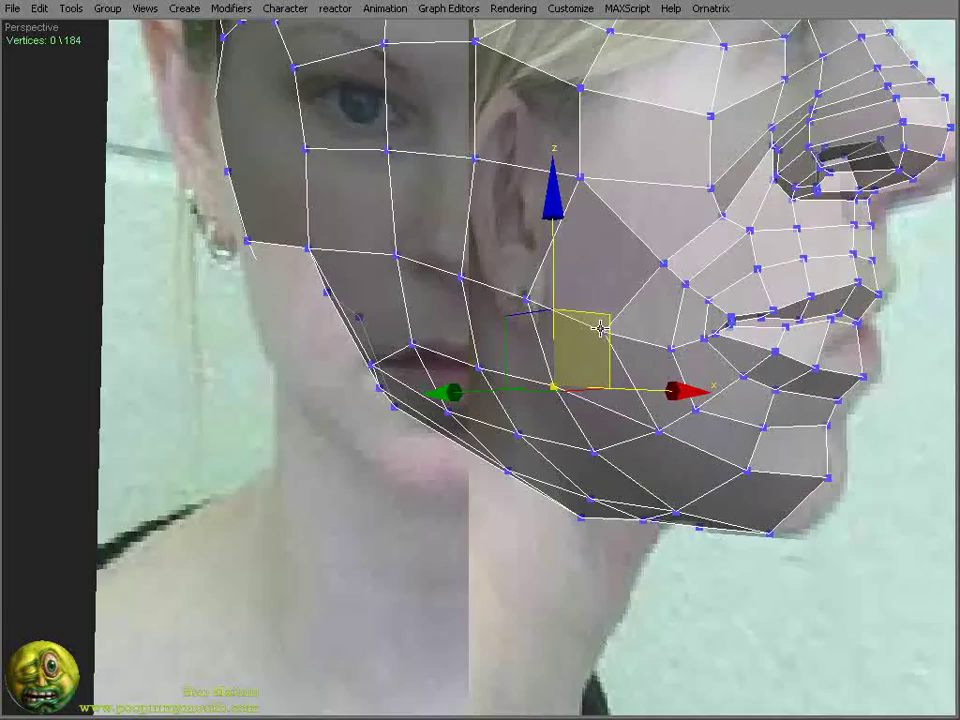
click(606, 332)
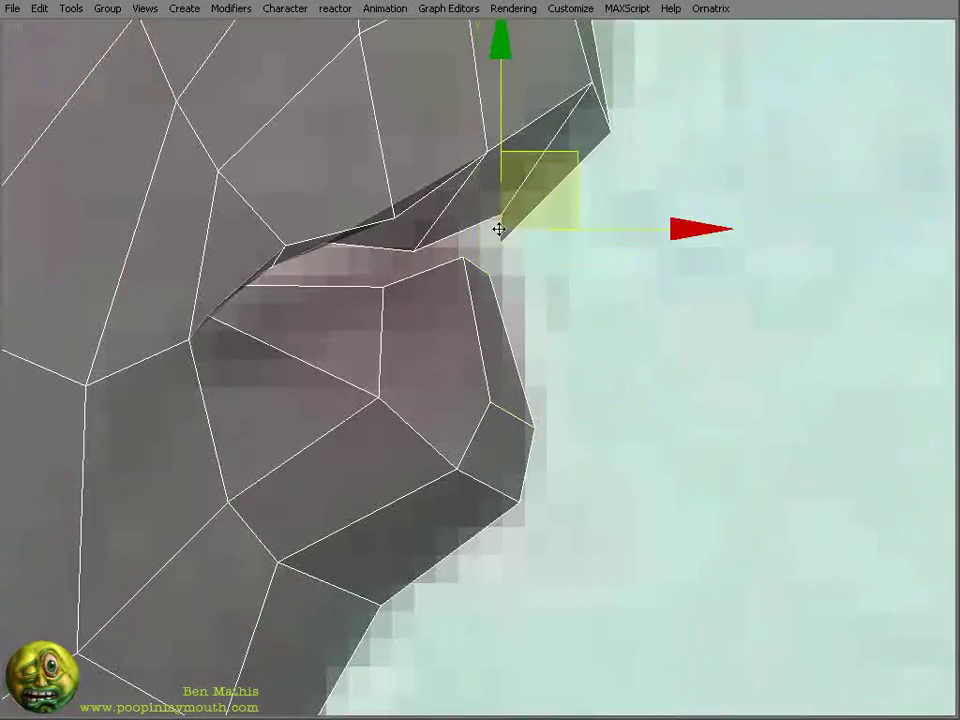
drag(499, 229, 480, 223)
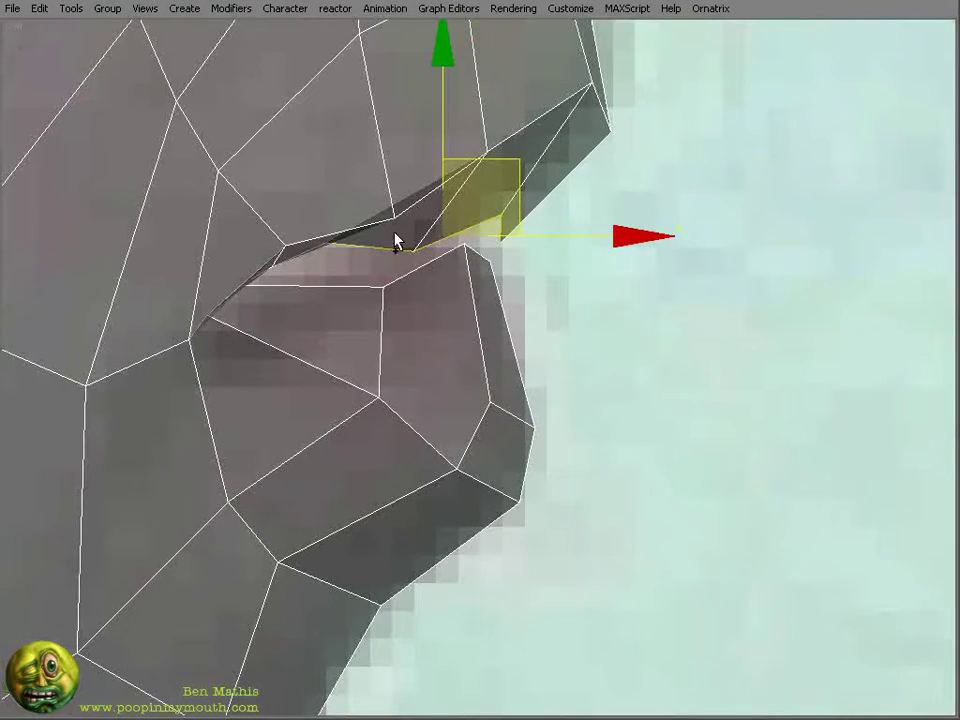
drag(458, 146, 403, 160)
- Switch to vertex editing and cut a new vertex into the lip edge
right_click(619, 326)
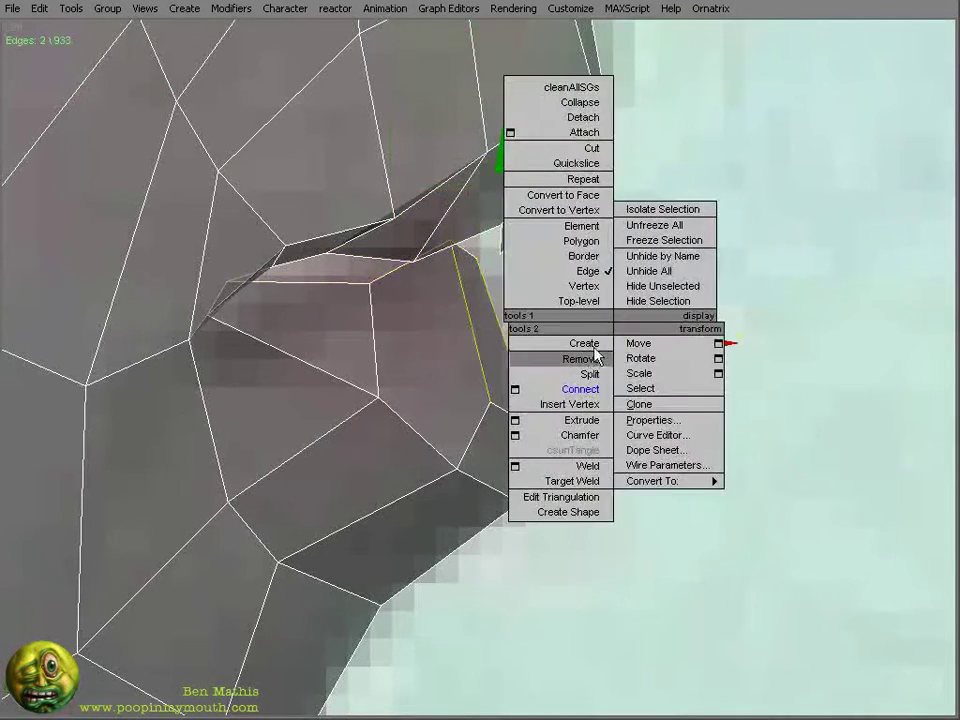
click(536, 289)
key(z)
middle_drag(555, 272, 678, 453)
right_click(360, 484)
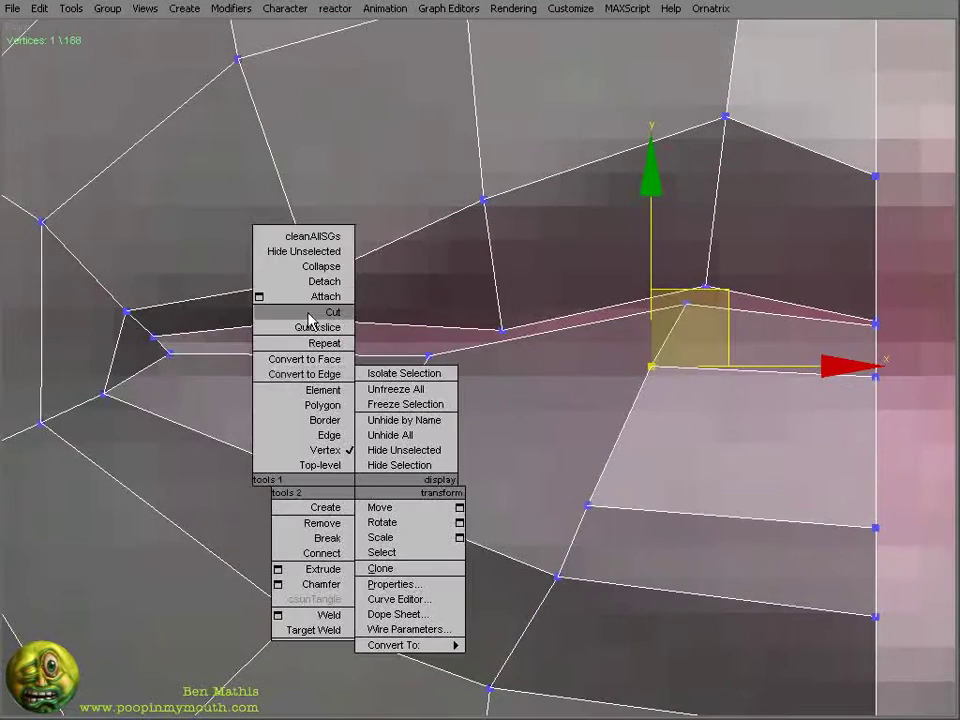
click(311, 315)
click(338, 395)
- Move the mouth-corner vertices and nearby mouth vertices down to define the mouth
scroll(525, 340, down, 5)
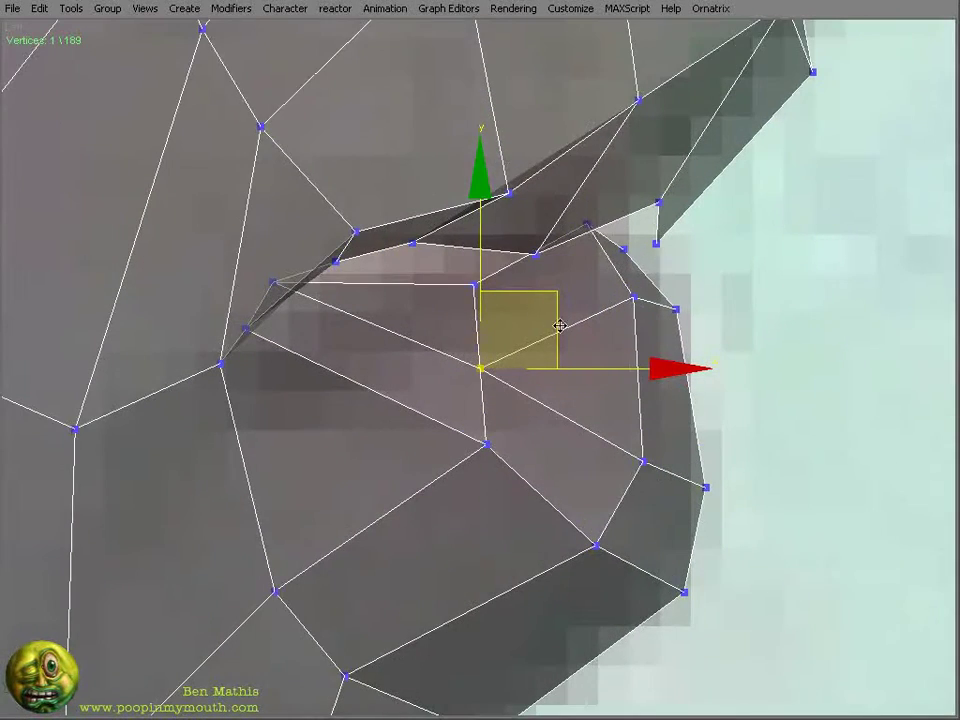
key(shift+z)
click(153, 352)
drag(313, 278, 313, 301)
drag(311, 321, 311, 349)
click(483, 200)
drag(483, 200, 483, 208)
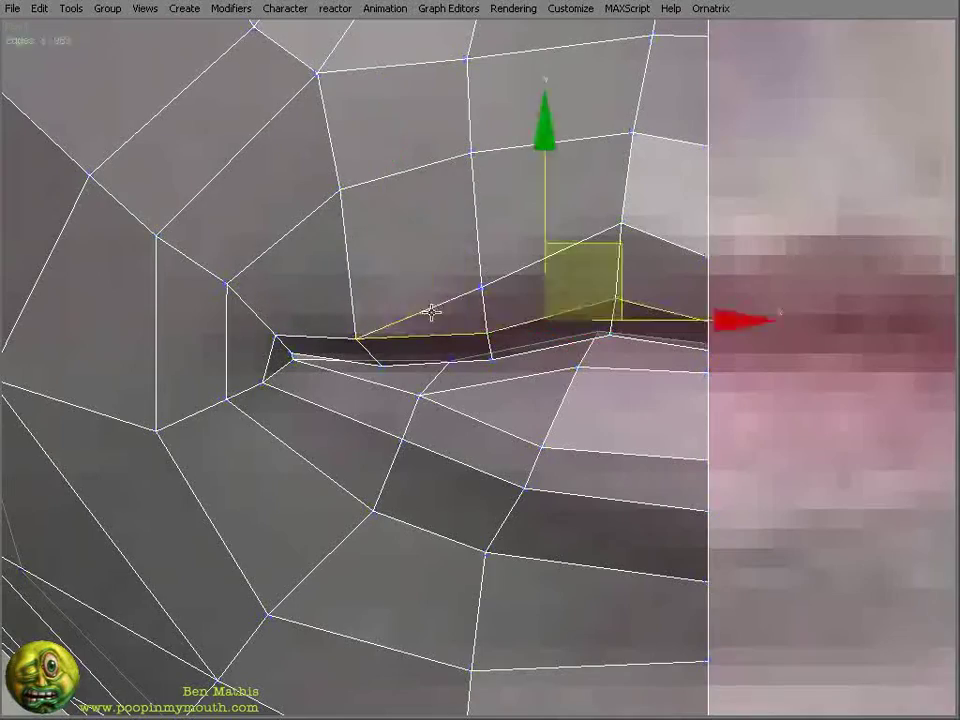
click(343, 190)
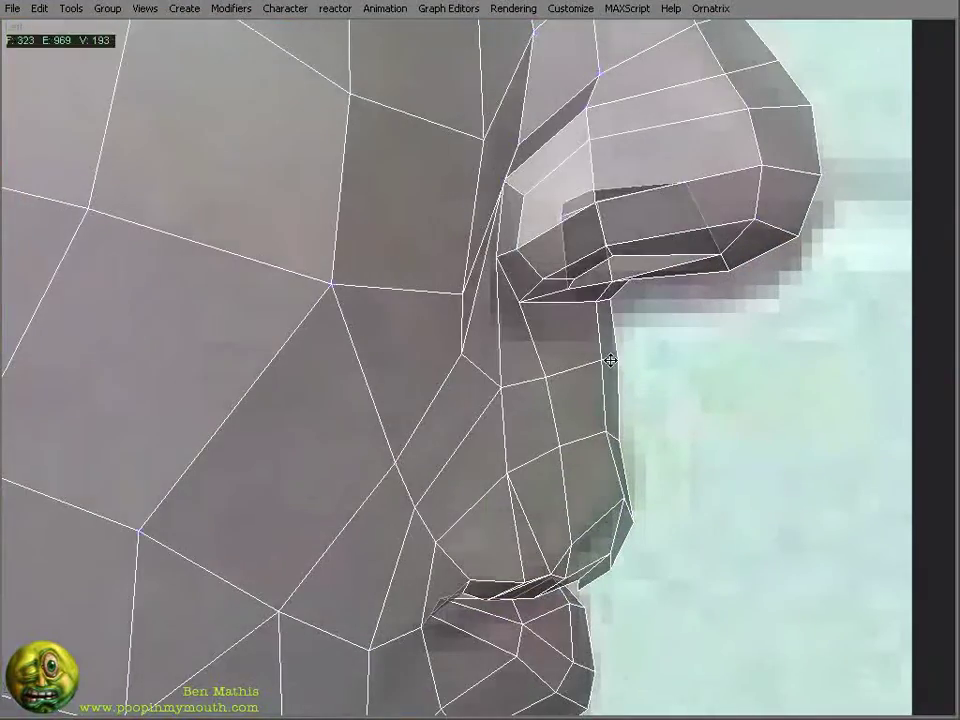
- Select the vertices under the nose and on the upper lip, viewing from the front
click(615, 360)
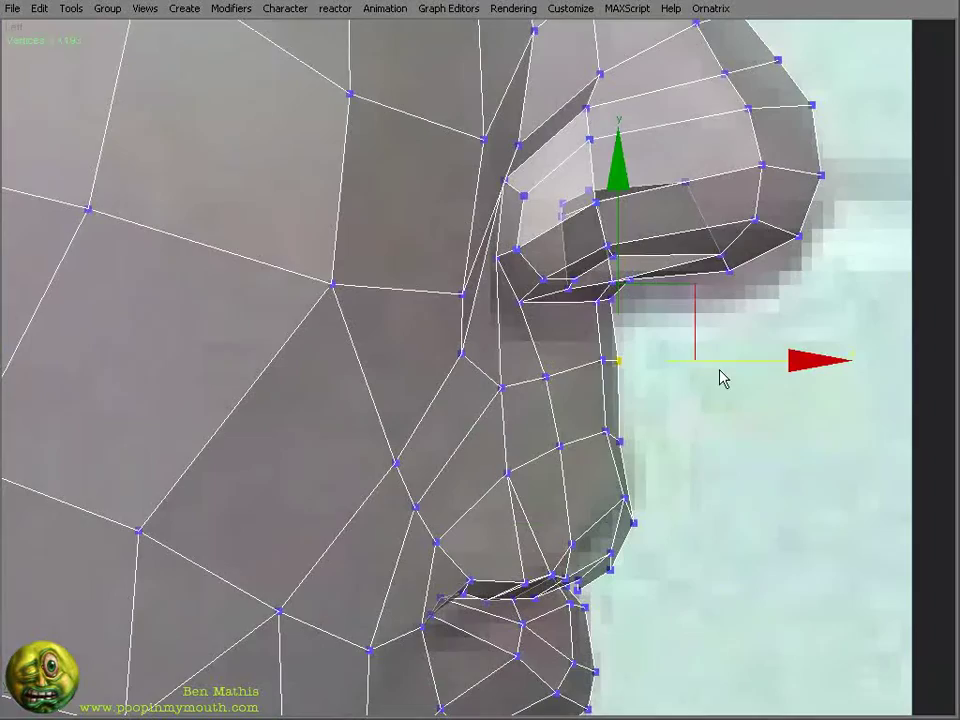
ctrl+click(607, 433)
alt+middle_drag(723, 437, 533, 378)
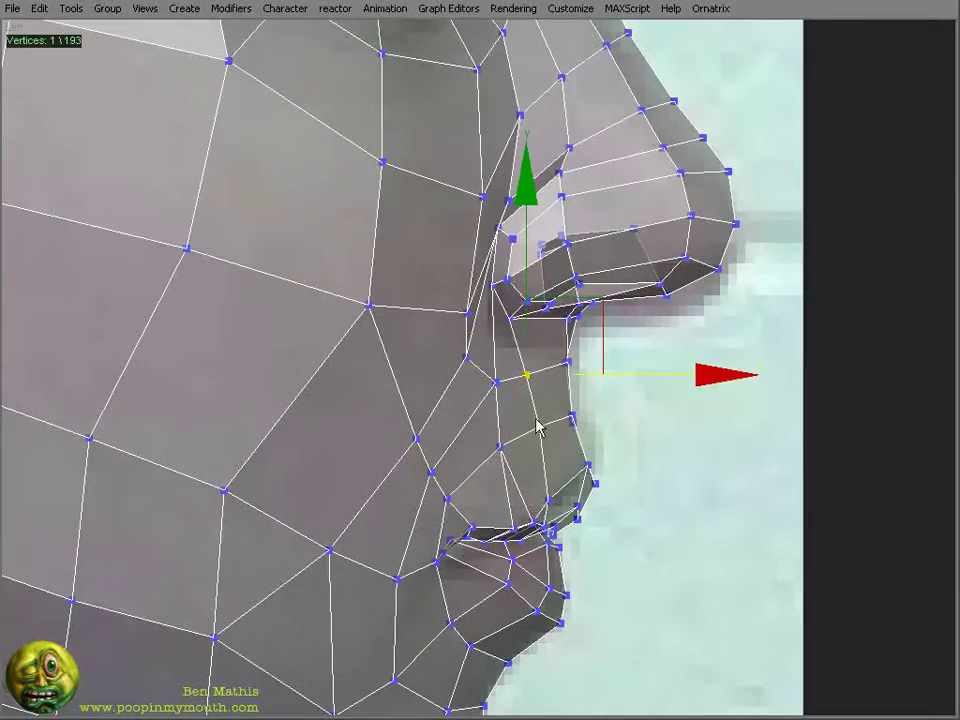
key(f)
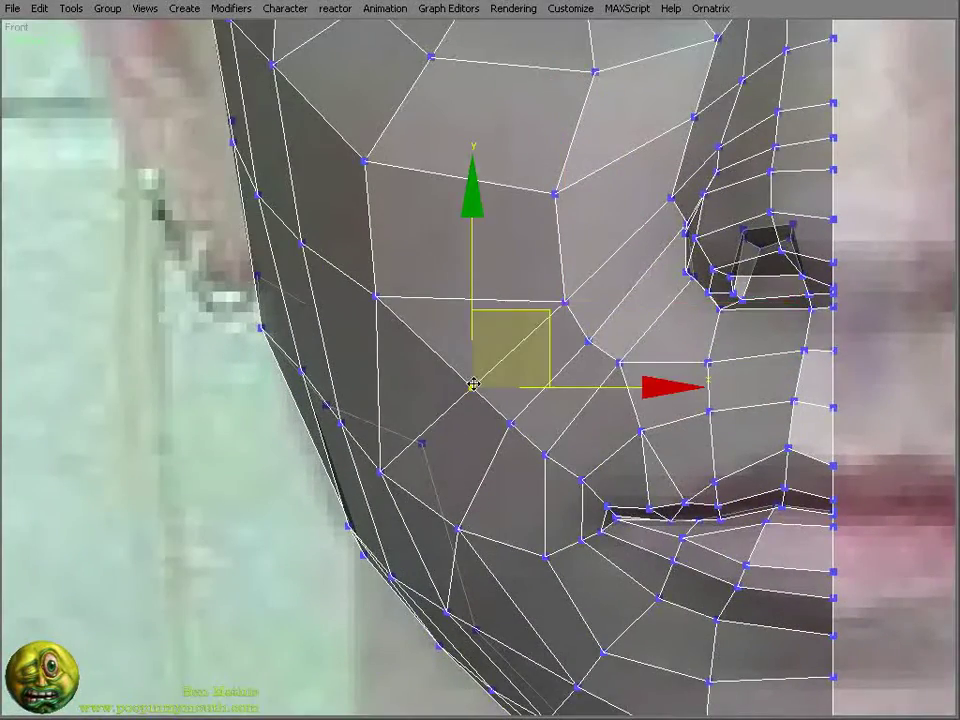
alt+middle_drag(473, 384, 337, 328)
scroll(254, 396, down, 3)
- Cut an extra edge into the cheek below the eye in vertex mode
key(1)
right_click(467, 266)
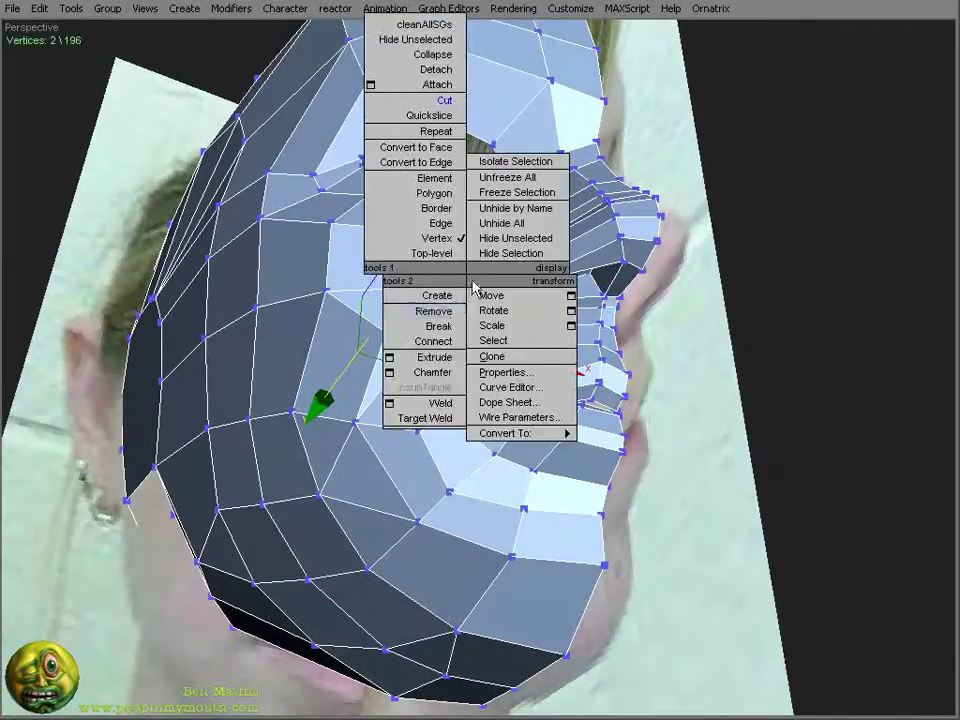
alt+middle_drag(467, 266, 439, 422)
right_click(439, 422)
click(422, 251)
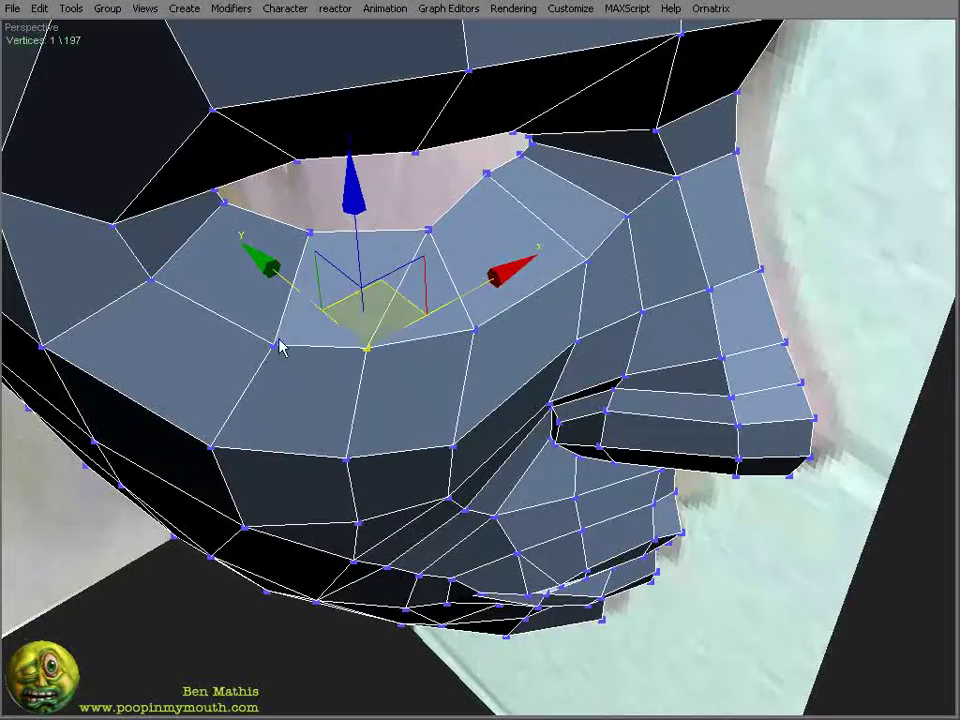
key(l)
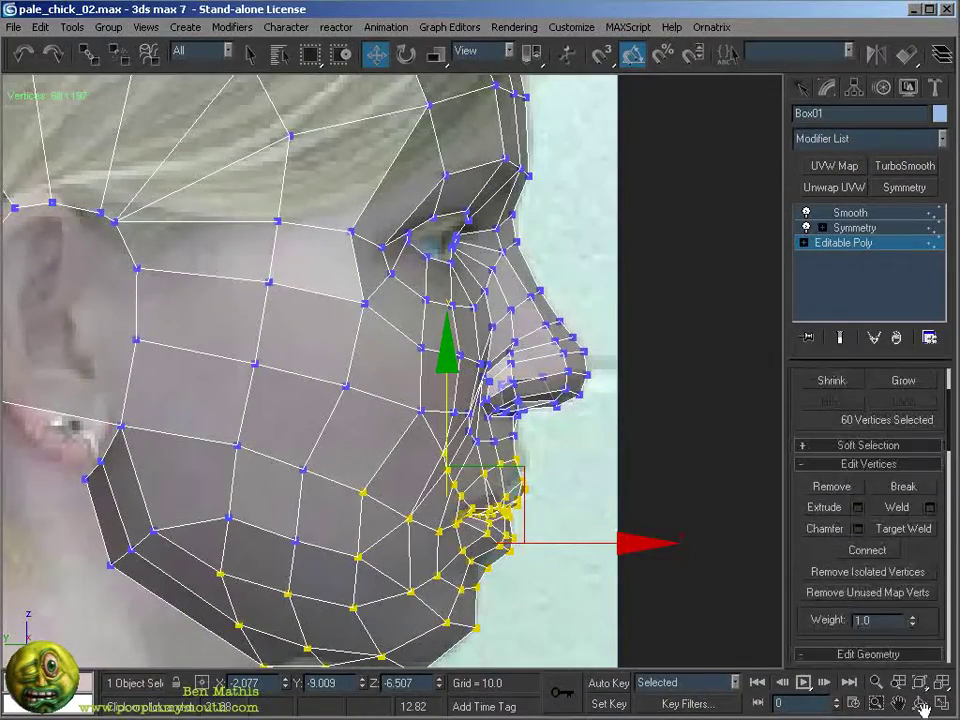
- Enable Soft Selection and set its falloff to 1.764
click(868, 445)
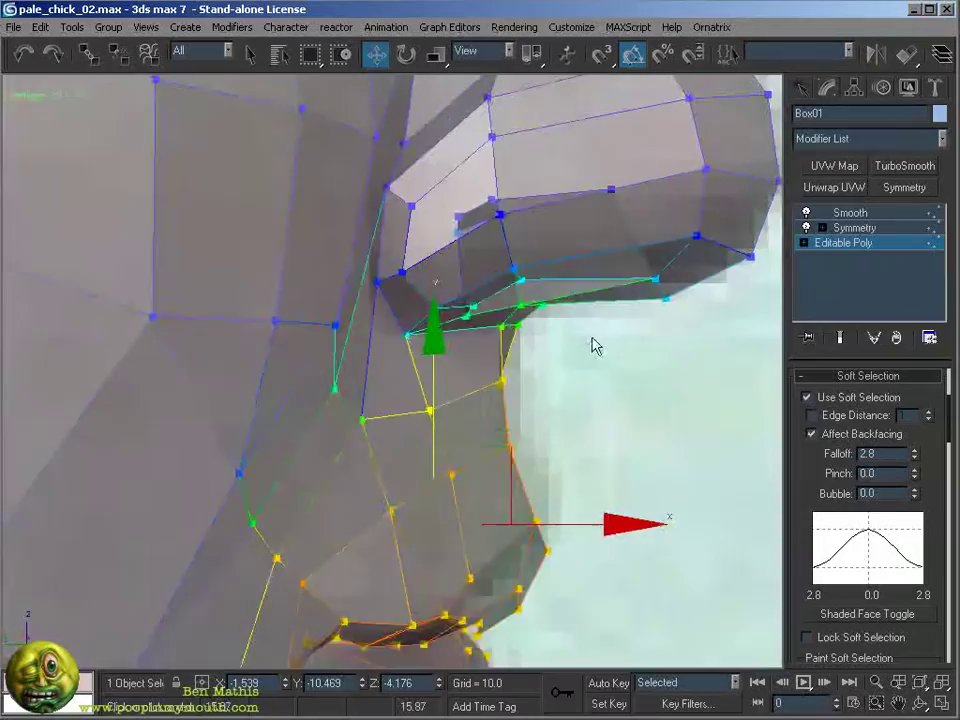
scroll(590, 350, up, 3)
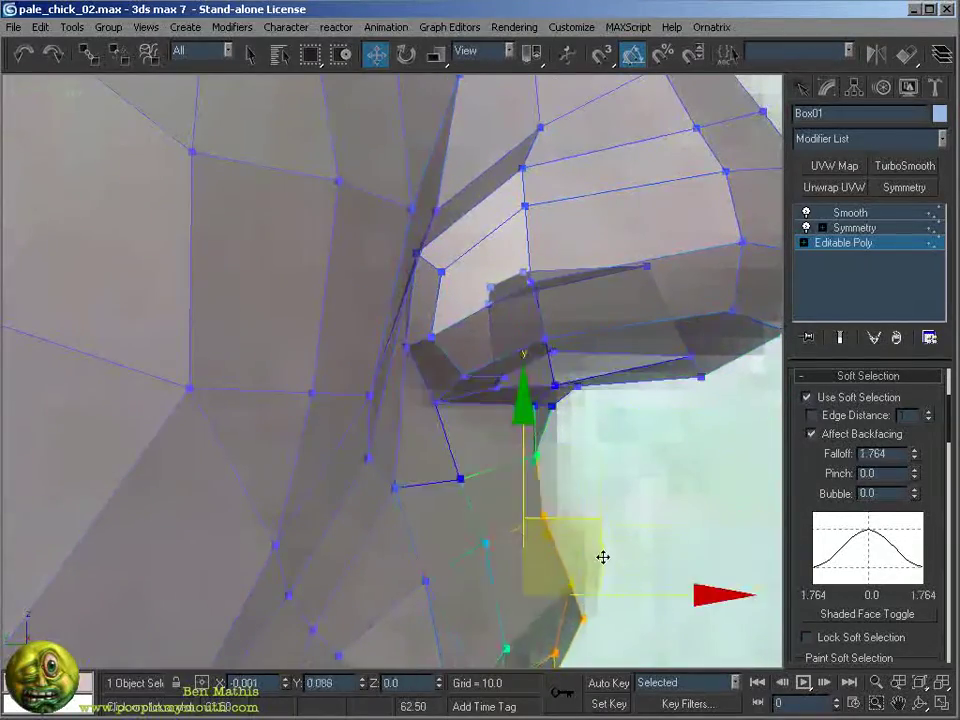
alt+middle_drag(604, 557, 700, 400)
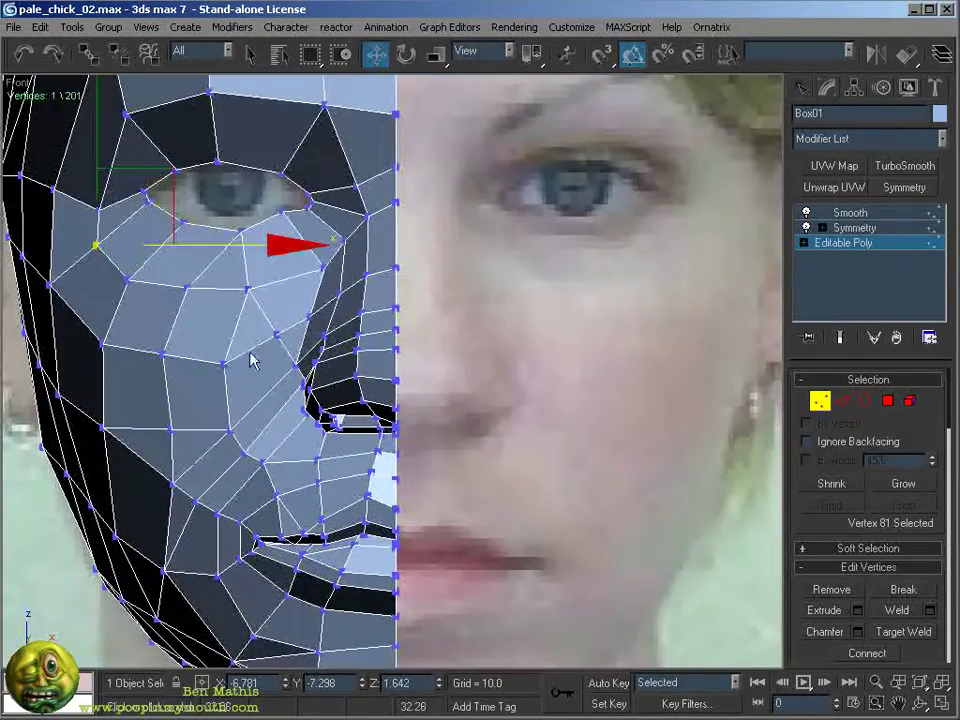
- Adjust vertices below the eye, on the cheek, along the jawline and beside the left eye
click(278, 332)
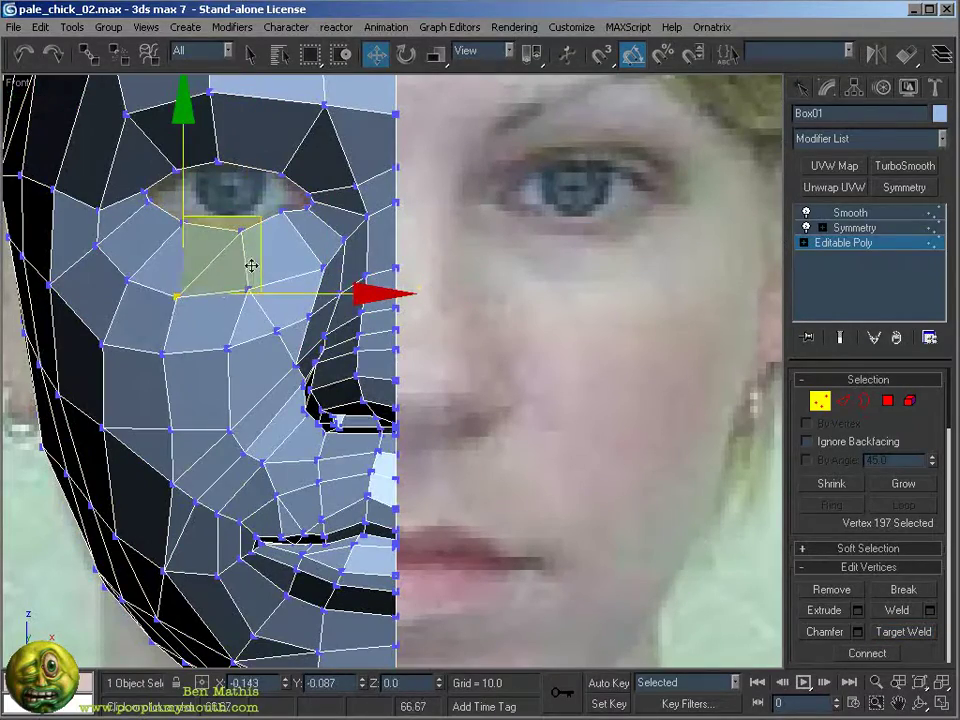
click(42, 290)
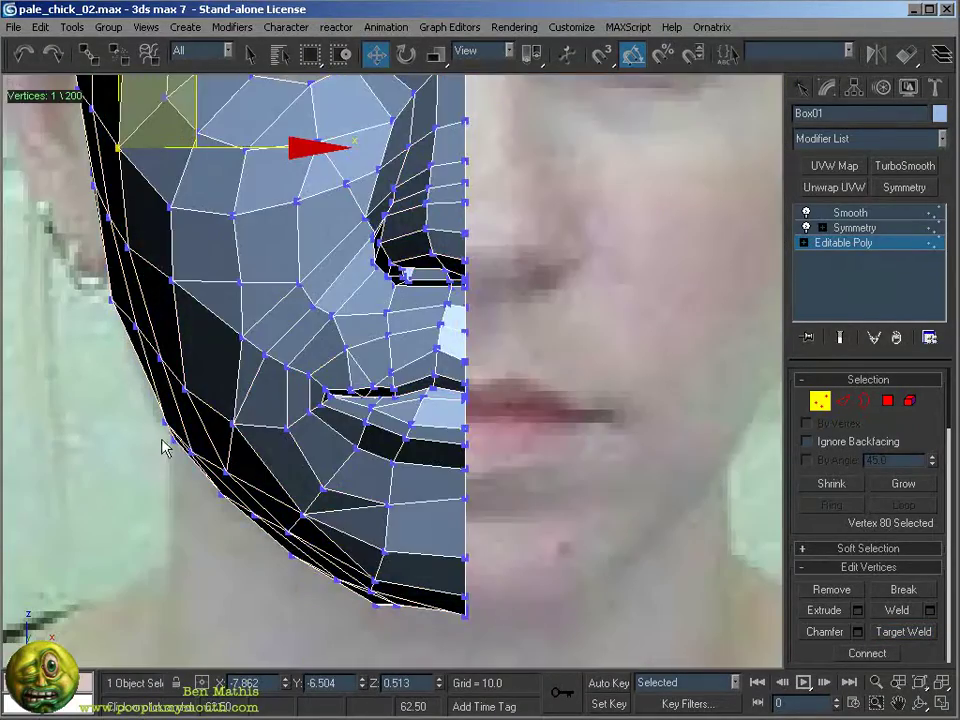
click(172, 440)
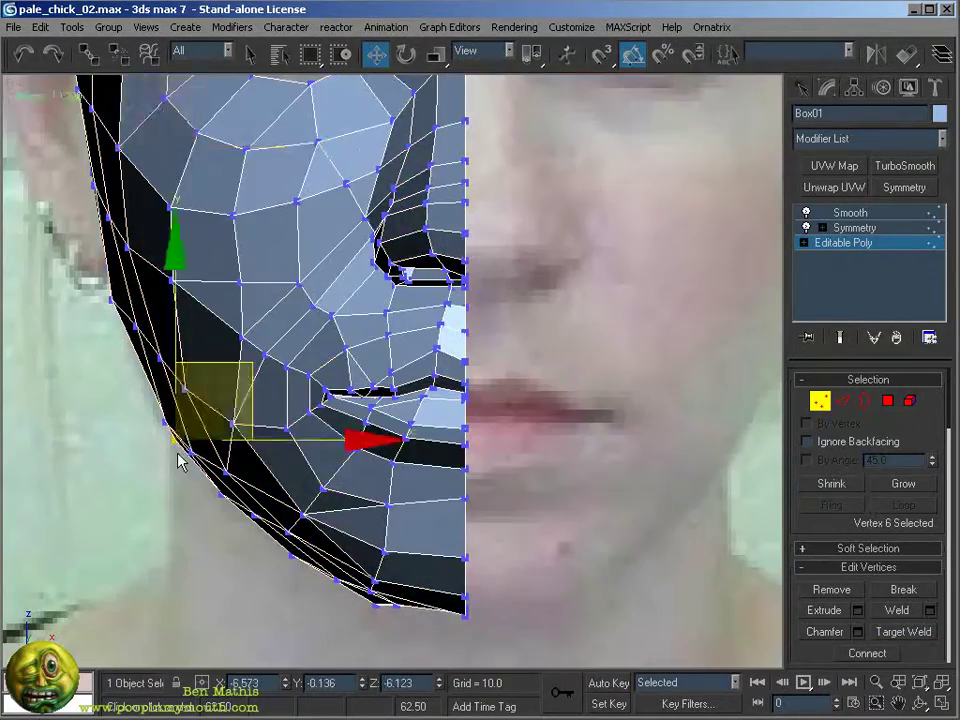
click(152, 360)
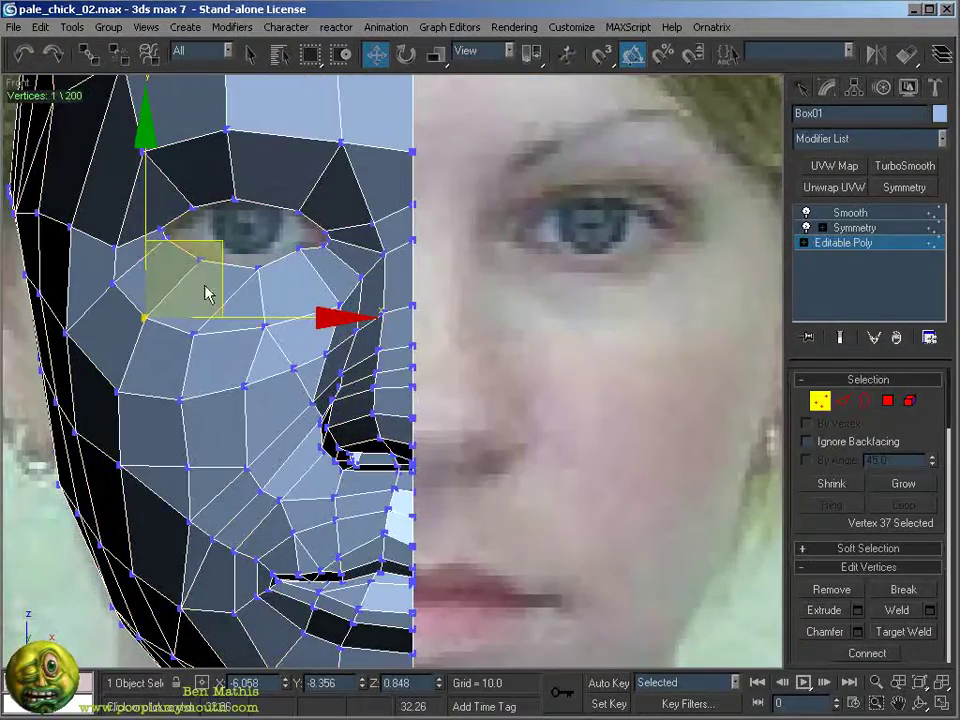
click(104, 296)
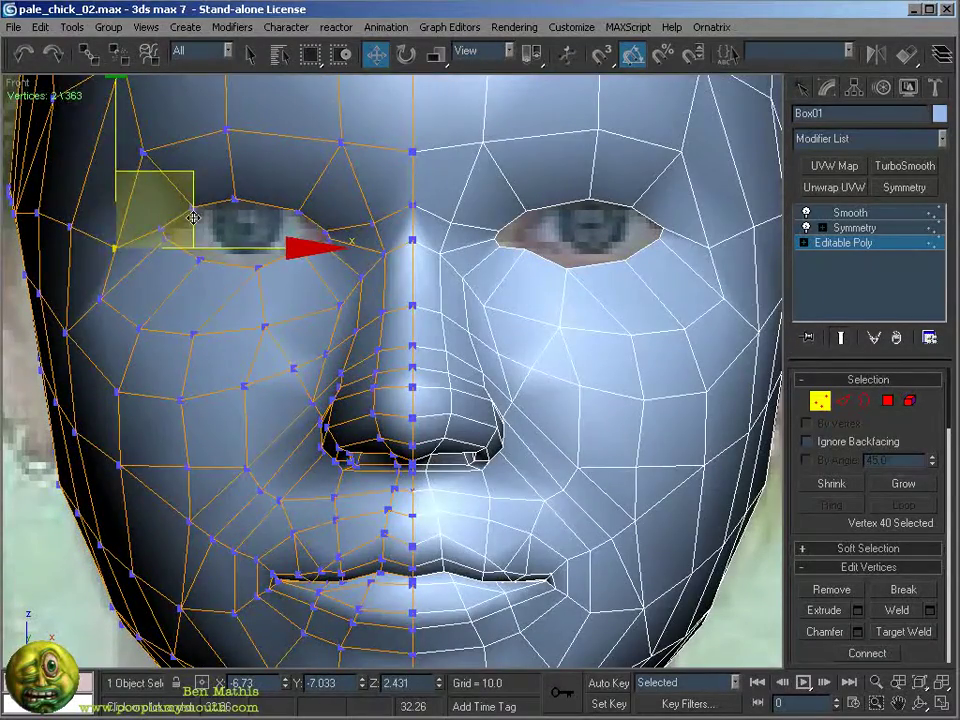
click(107, 225)
click(71, 161)
click(107, 227)
scroll(107, 227, up, 1)
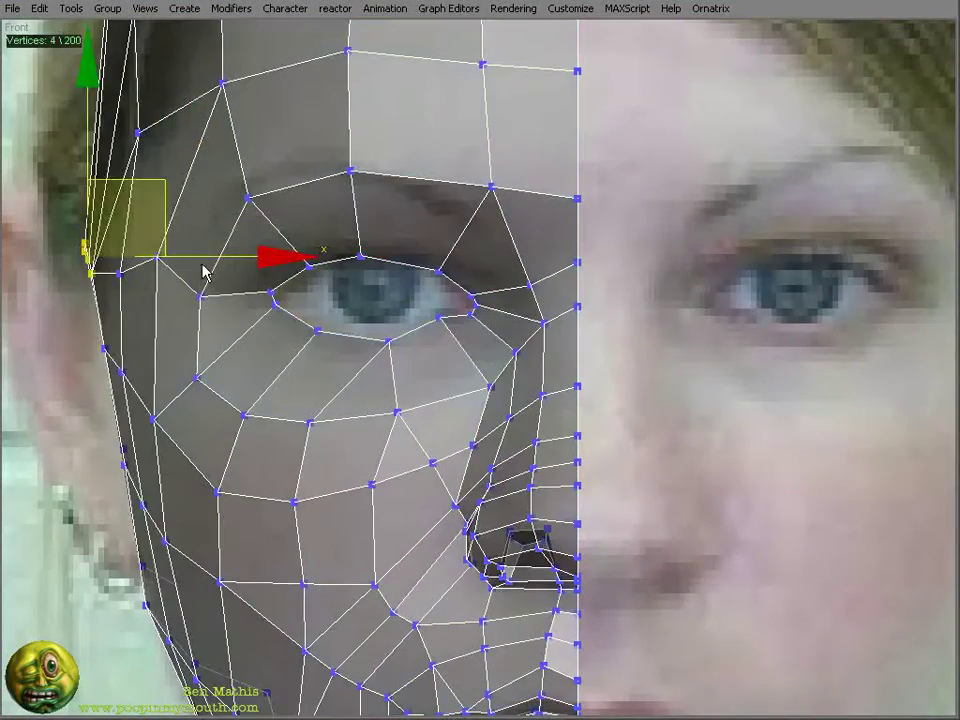
- Connect two outer-edge edges and slide the new vertex right under the eye
click(99, 349)
click(113, 464)
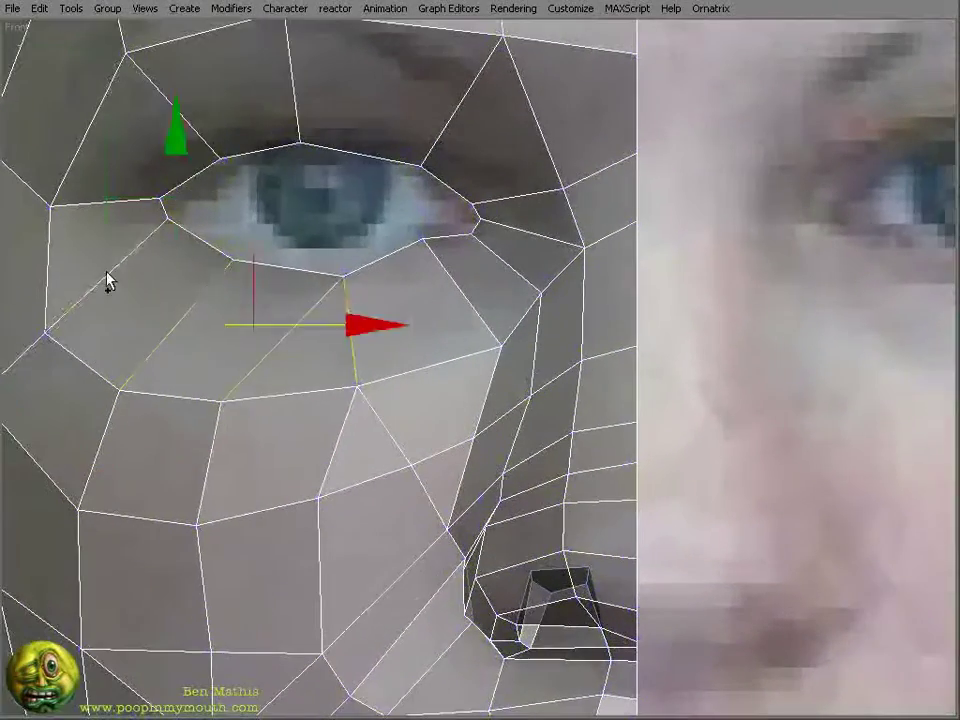
right_click(294, 253)
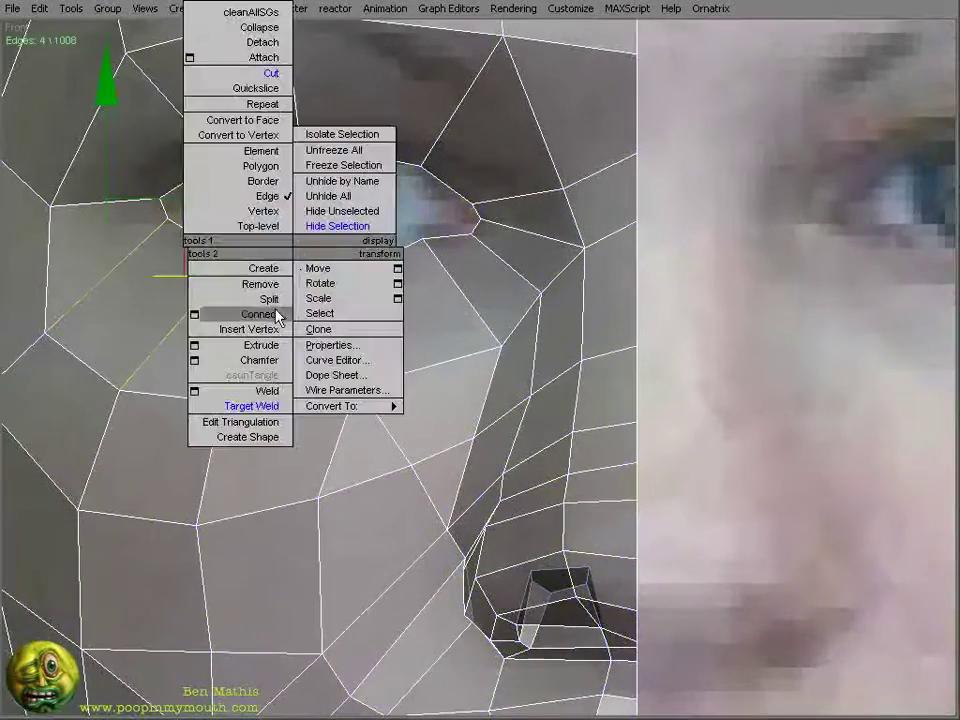
click(279, 317)
key(1)
middle_drag(311, 347, 294, 399)
click(285, 387)
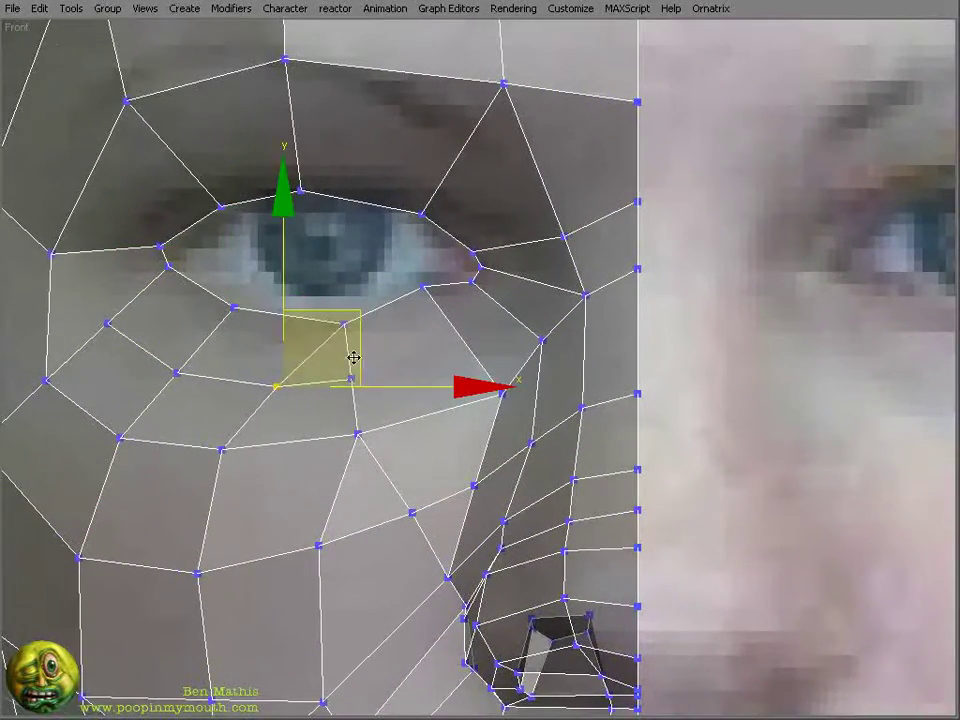
drag(353, 357, 427, 349)
- In the side view, raise the eye-hole border with soft selection
key(l)
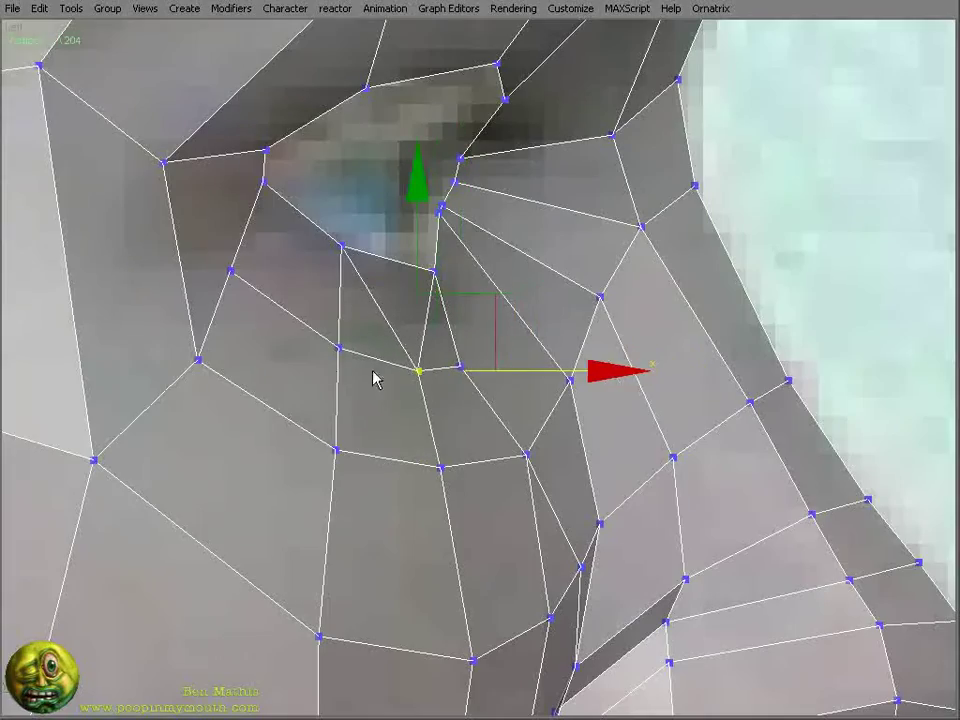
scroll(426, 347, down, 5)
key(3)
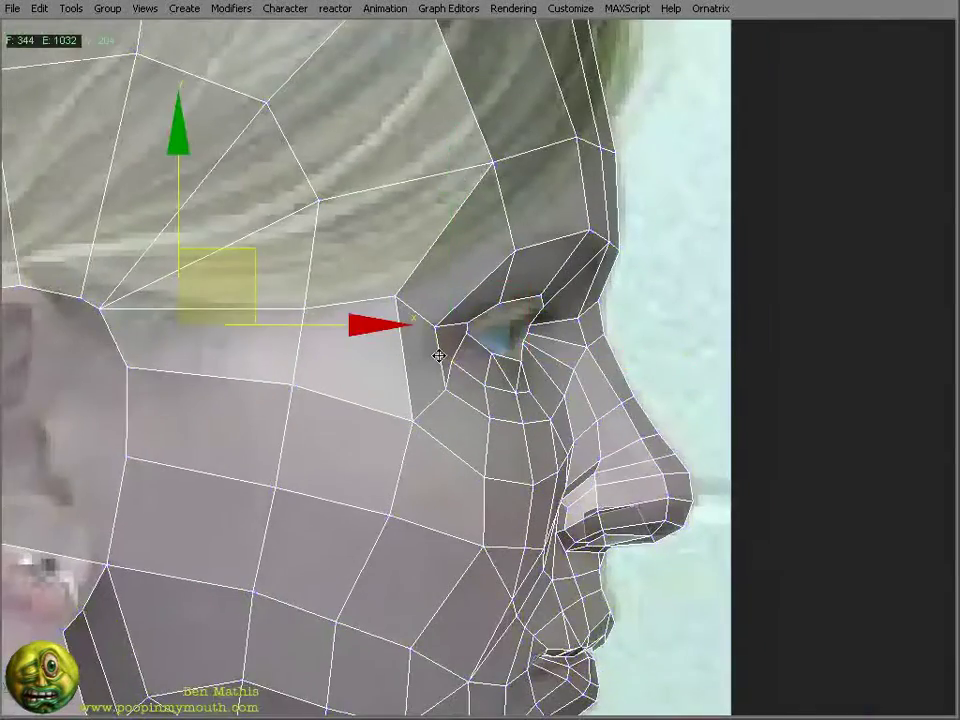
click(437, 354)
scroll(437, 354, up, 3)
key(ctrl+x)
scroll(878, 424, down, 3)
click(807, 397)
drag(452, 195, 448, 152)
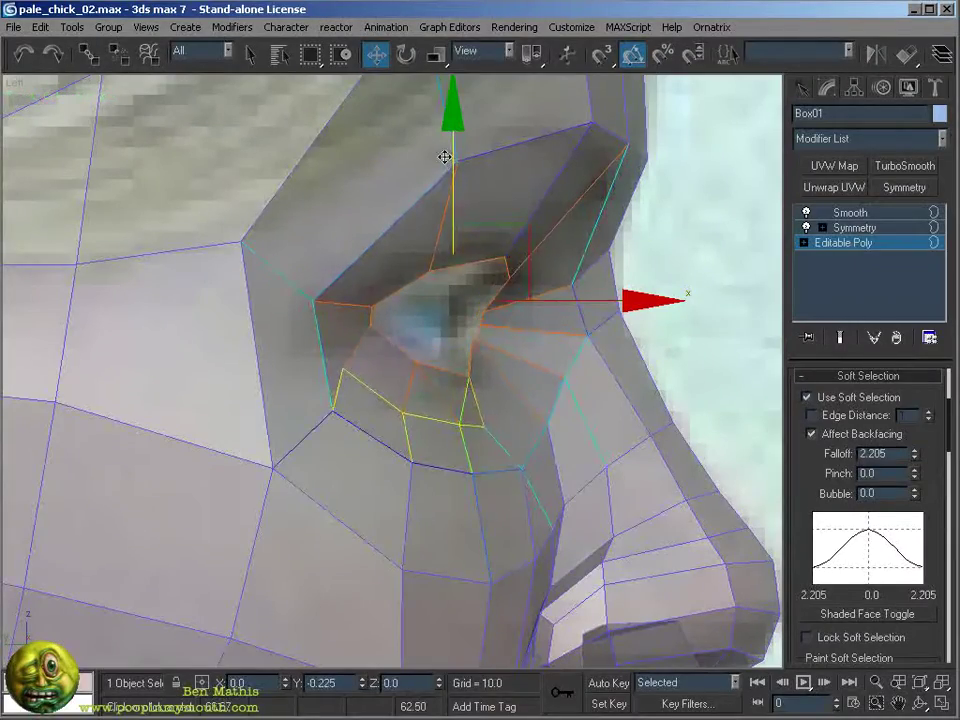
click(854, 400)
- Select the eye-hole border and edges beside the eye in the front view, then undo
key(1)
key(f)
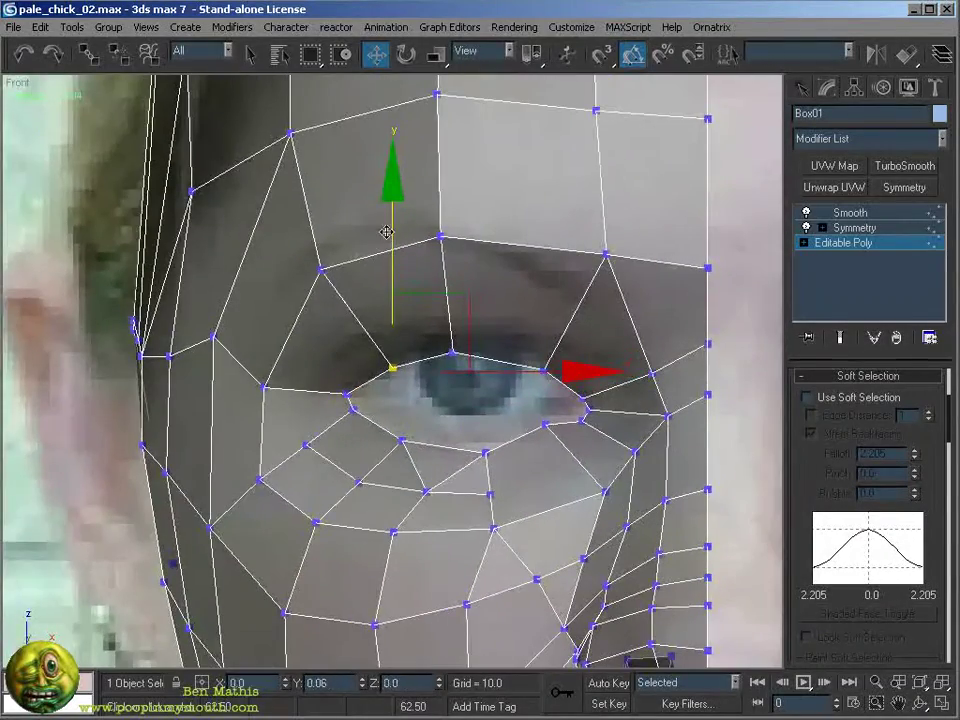
alt+middle_drag(386, 232, 582, 422)
key(3)
click(272, 347)
key(1)
click(146, 186)
key(2)
click(172, 342)
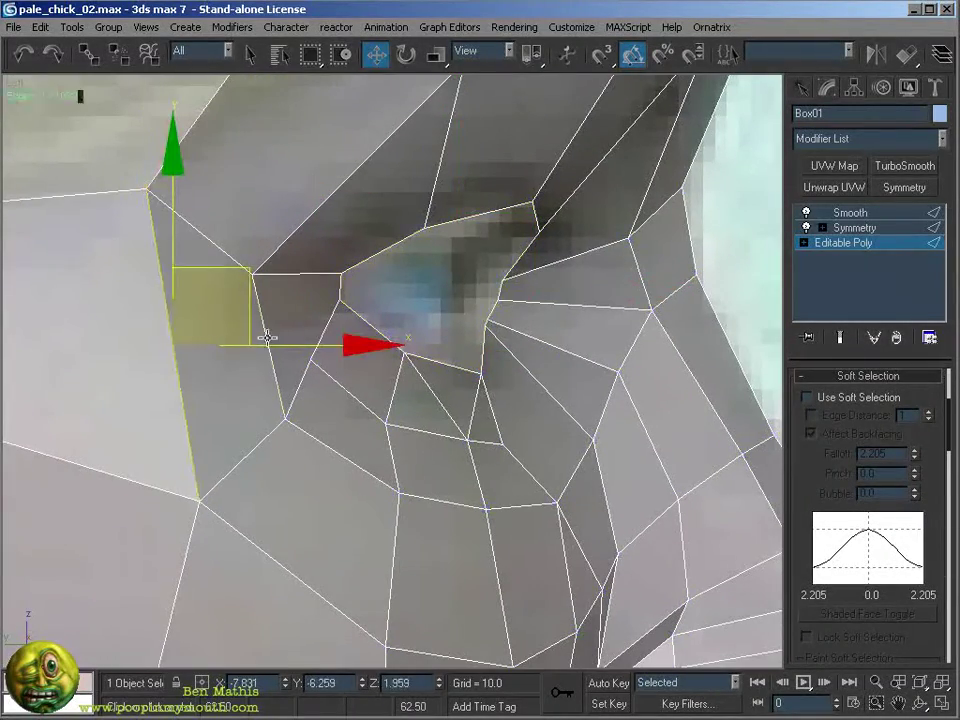
alt+middle_drag(267, 338, 328, 360)
key(1)
scroll(408, 360, up, 3)
click(408, 360)
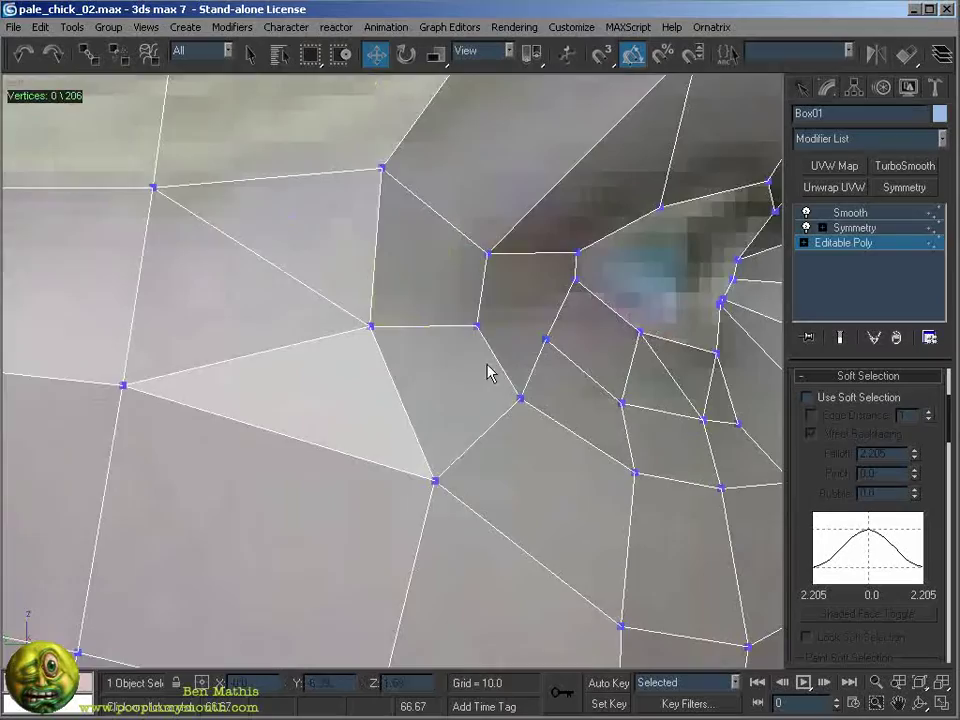
key(f)
key(ctrl+z)
- Cut a new edge from the eyelid vertex
right_click(428, 405)
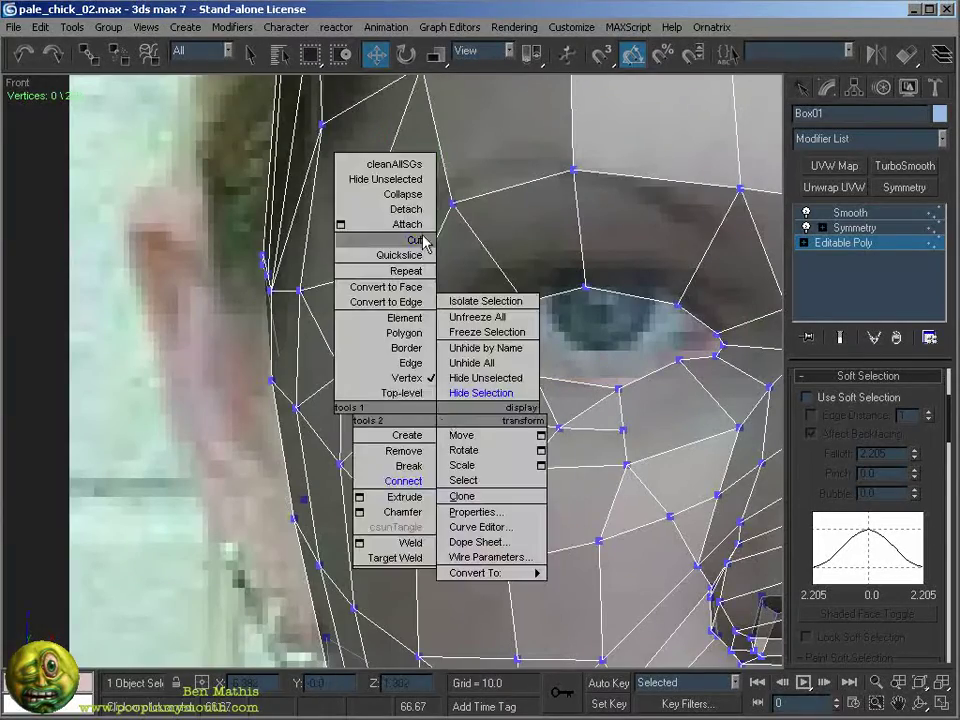
click(420, 238)
scroll(388, 362, down, 5)
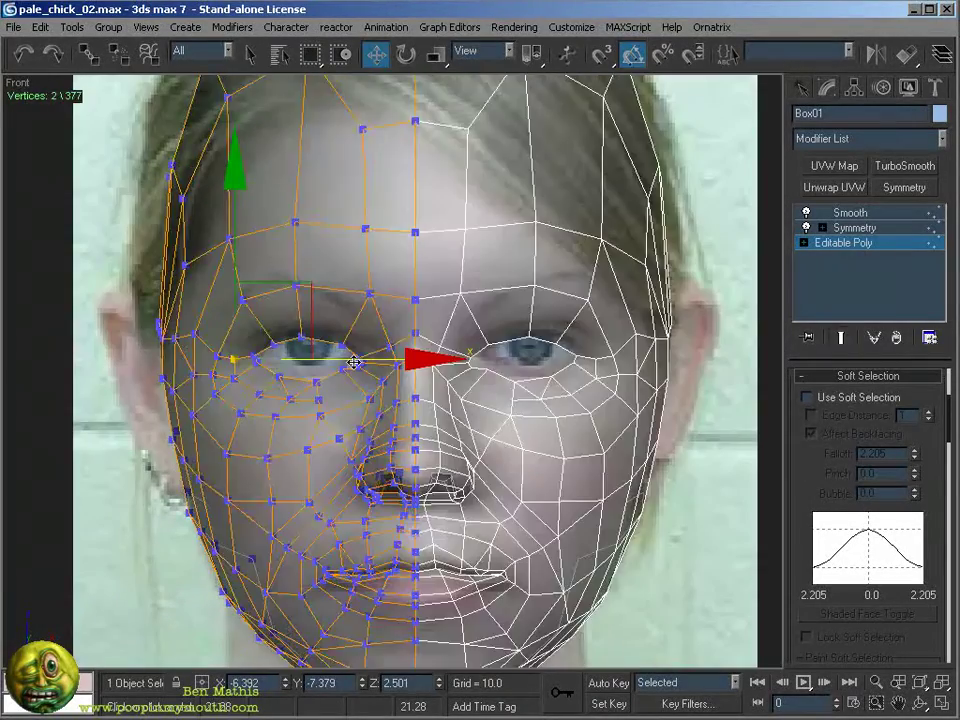
scroll(354, 364, up, 5)
scroll(341, 293, up, 3)
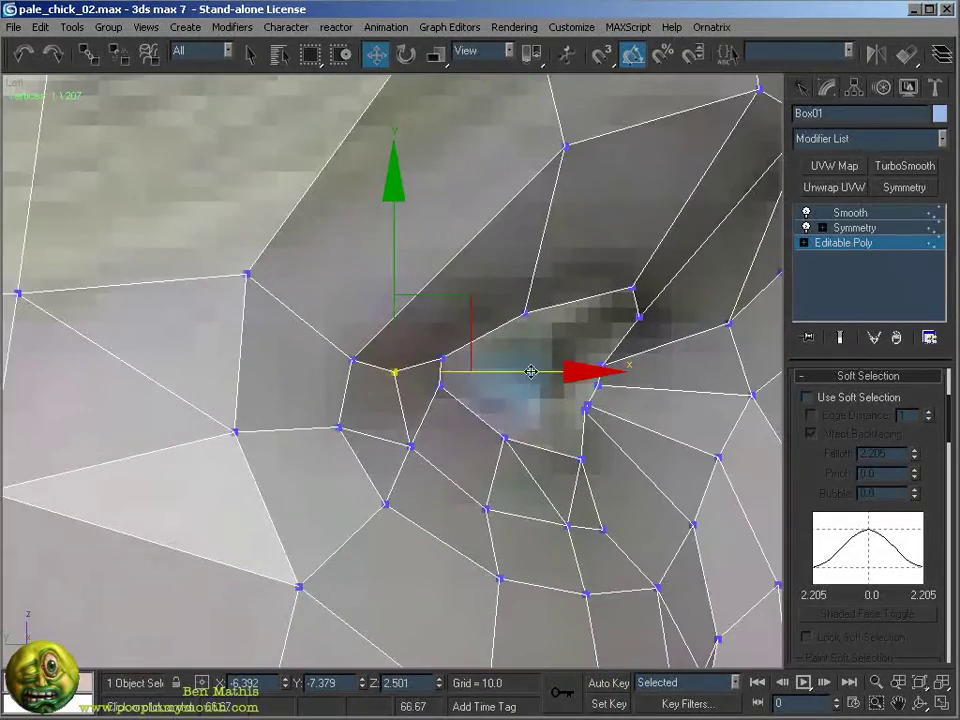
middle_drag(569, 277, 470, 249)
click(565, 263)
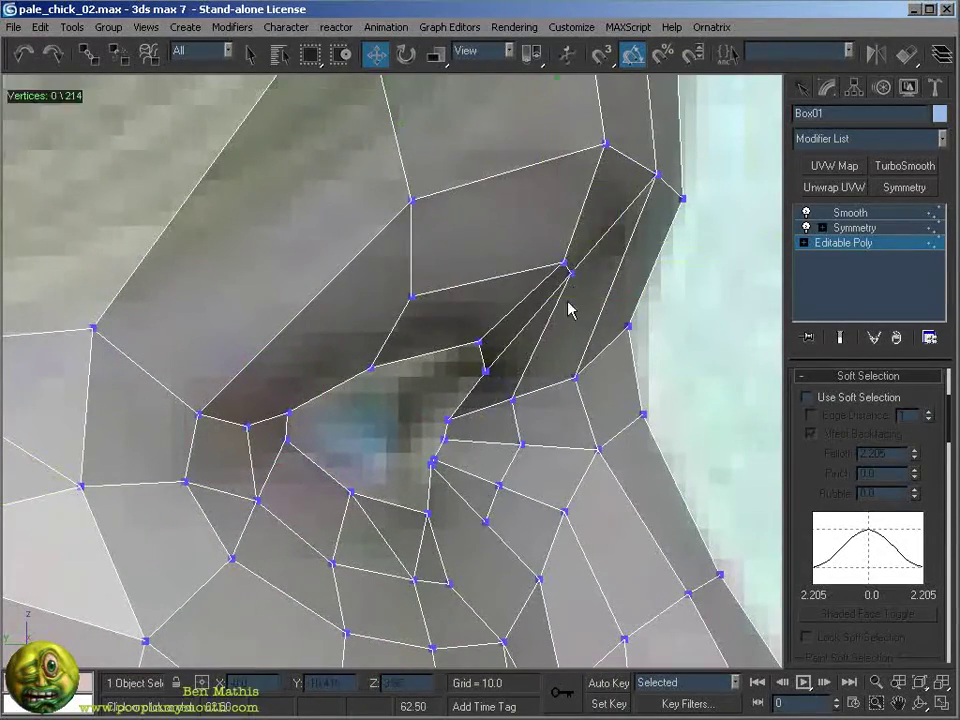
right_click(495, 440)
right_click(492, 540)
key(Escape)
key(ctrl+x)
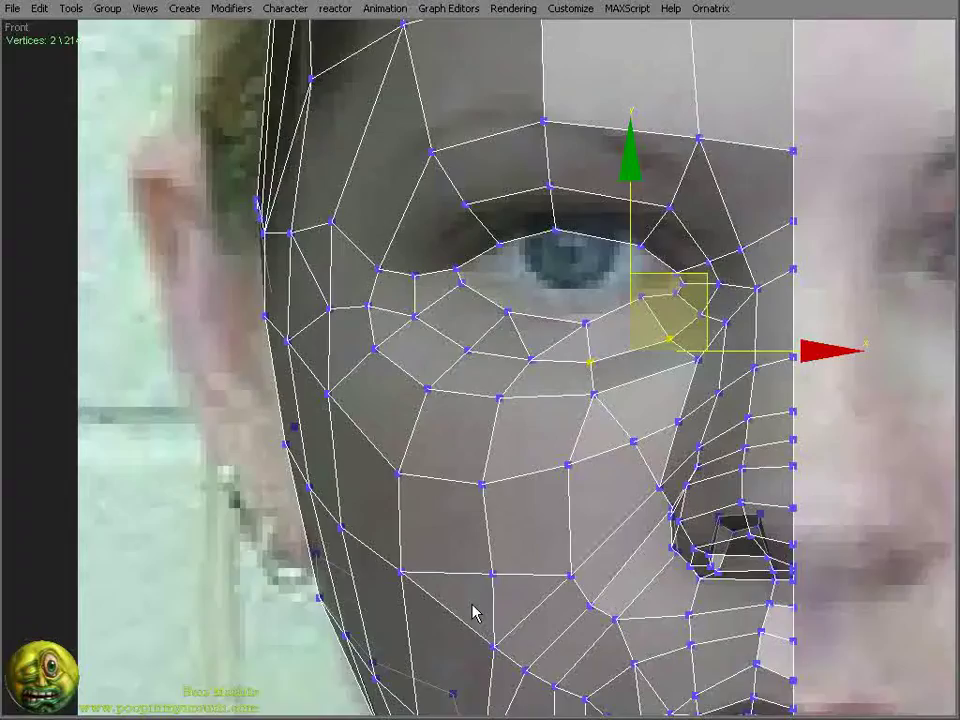
- Show vertex statistics and cut a new edge across the eye's outer corner
scroll(474, 613, up, 5)
middle_drag(742, 261, 707, 274)
key(7)
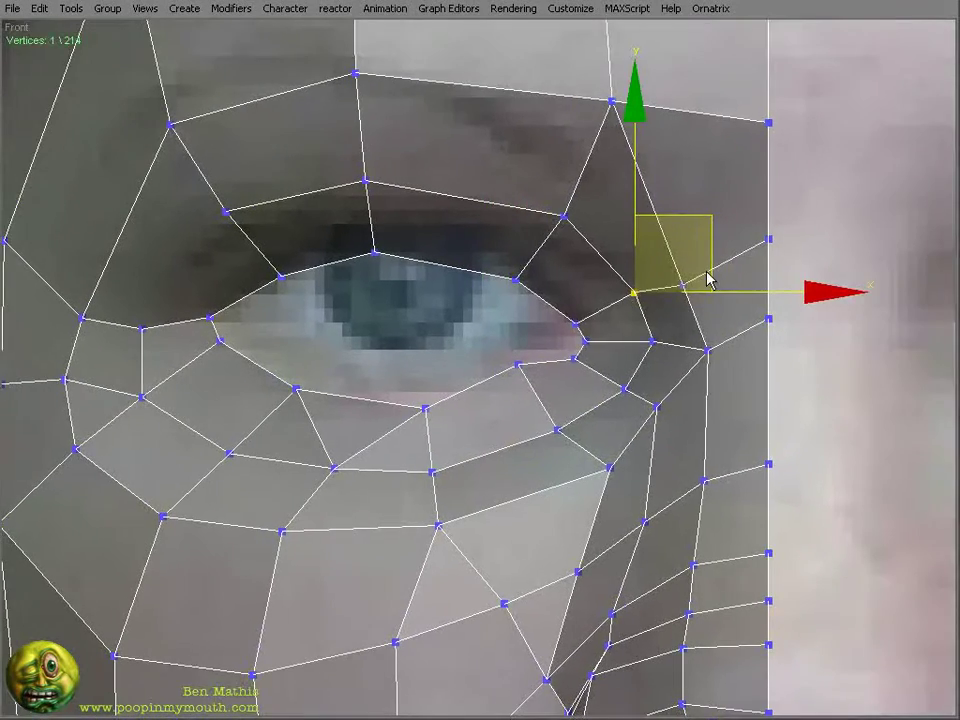
scroll(707, 274, down, 1)
click(594, 303)
scroll(657, 306, up, 2)
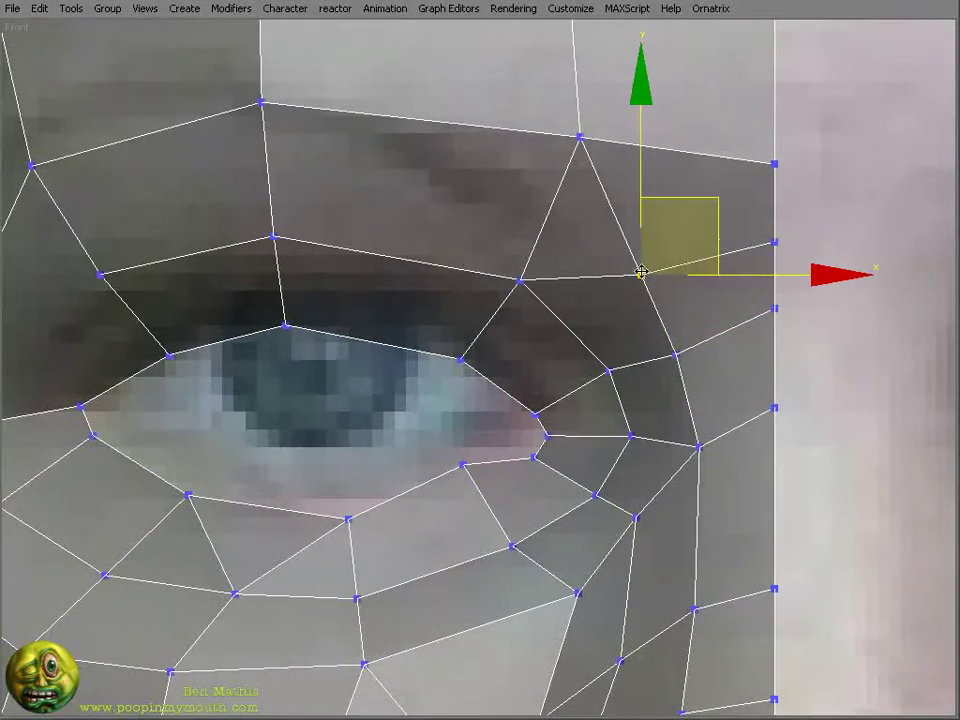
scroll(600, 290, up, 3)
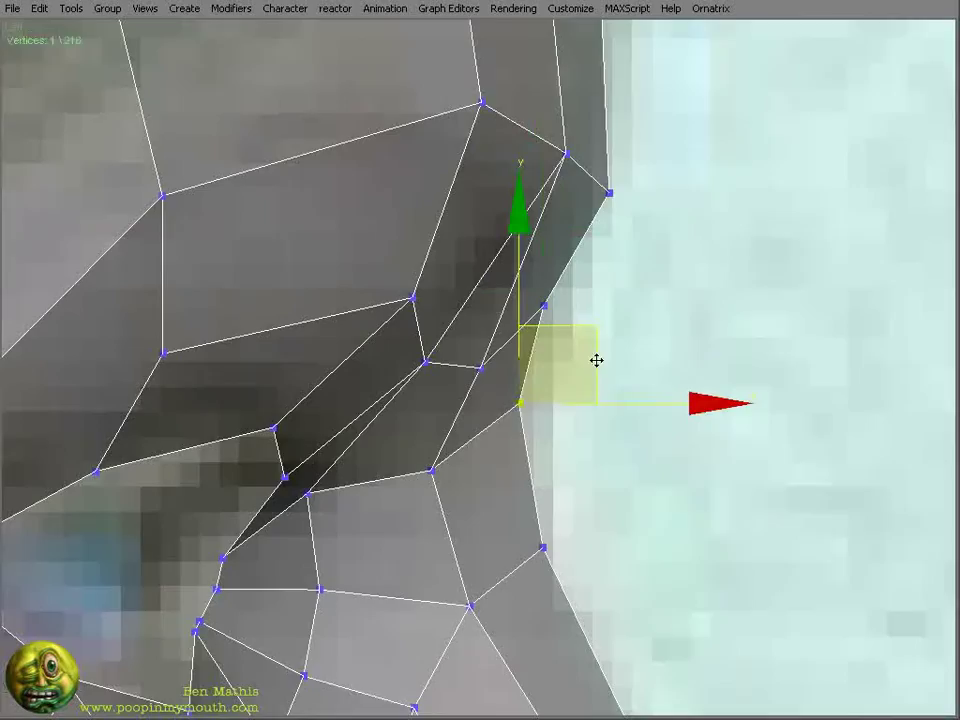
- Select the vertices just inside the eye corner and at the eyelid corner
click(481, 369)
scroll(481, 369, down, 3)
scroll(645, 371, up, 3)
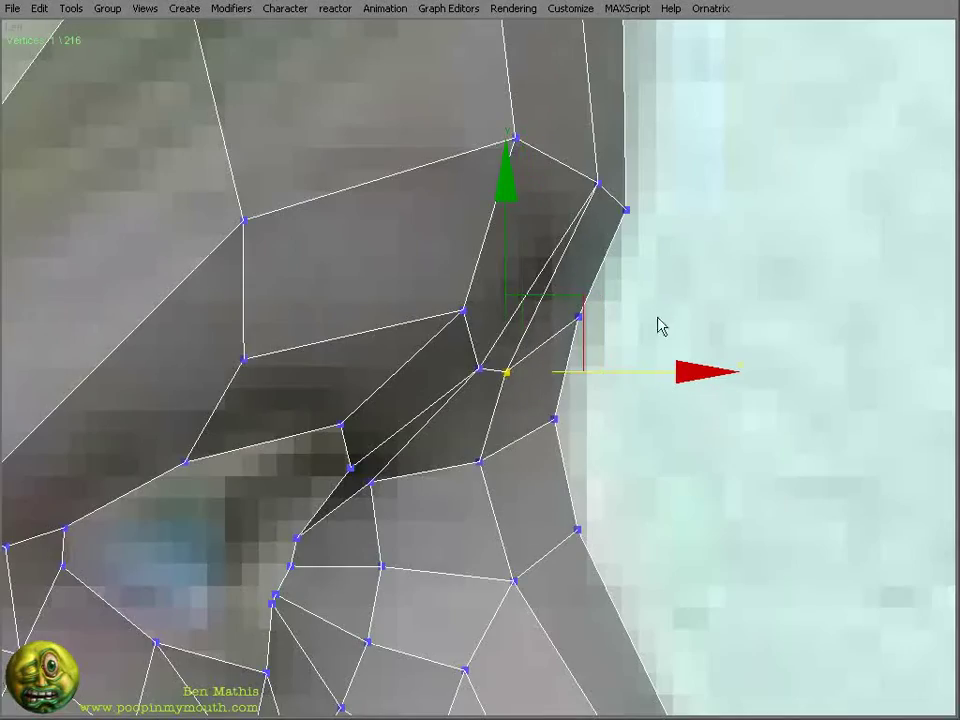
scroll(483, 371, down, 5)
alt+middle_drag(561, 313, 450, 200)
scroll(439, 150, up, 2)
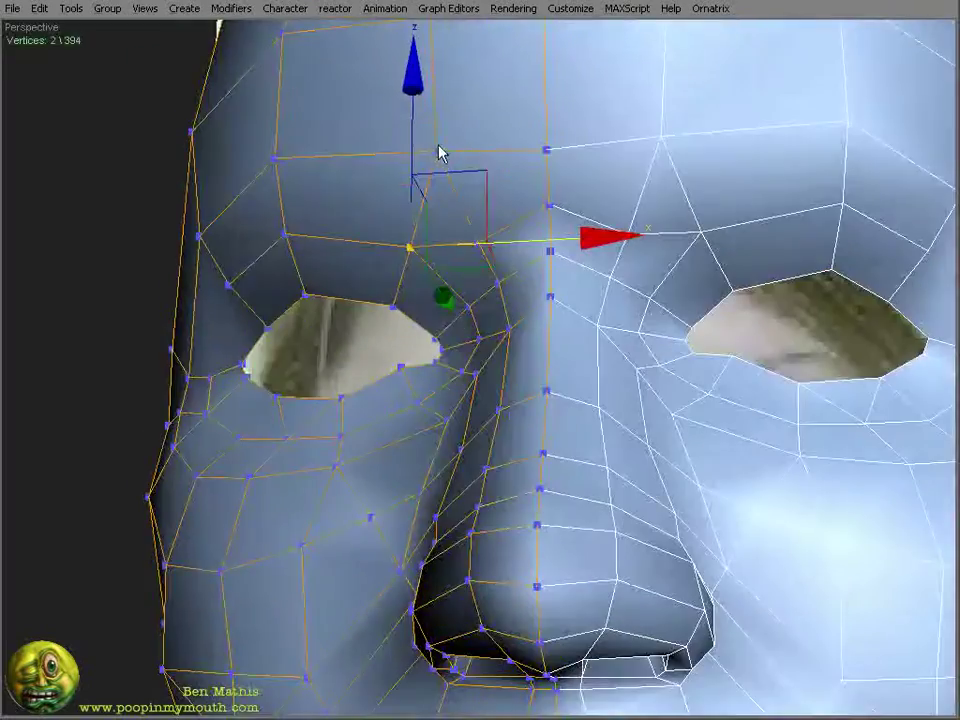
scroll(506, 288, up, 2)
click(506, 288)
scroll(662, 303, up, 3)
alt+middle_drag(662, 303, 223, 388)
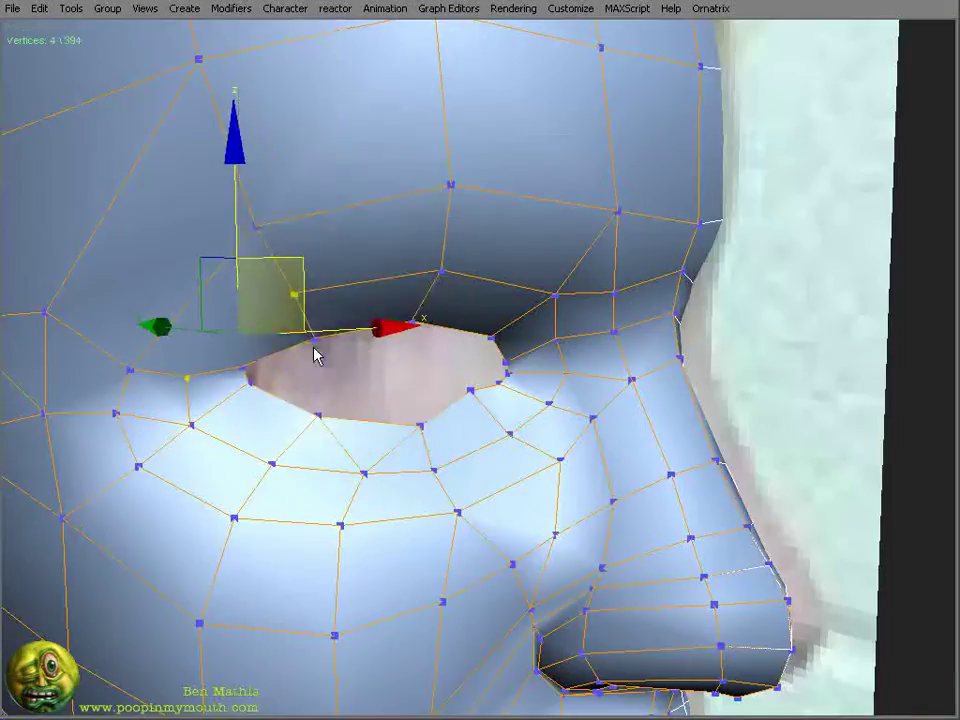
- Hide the selected faces to expose the nose vertices
alt+middle_drag(315, 354, 339, 439)
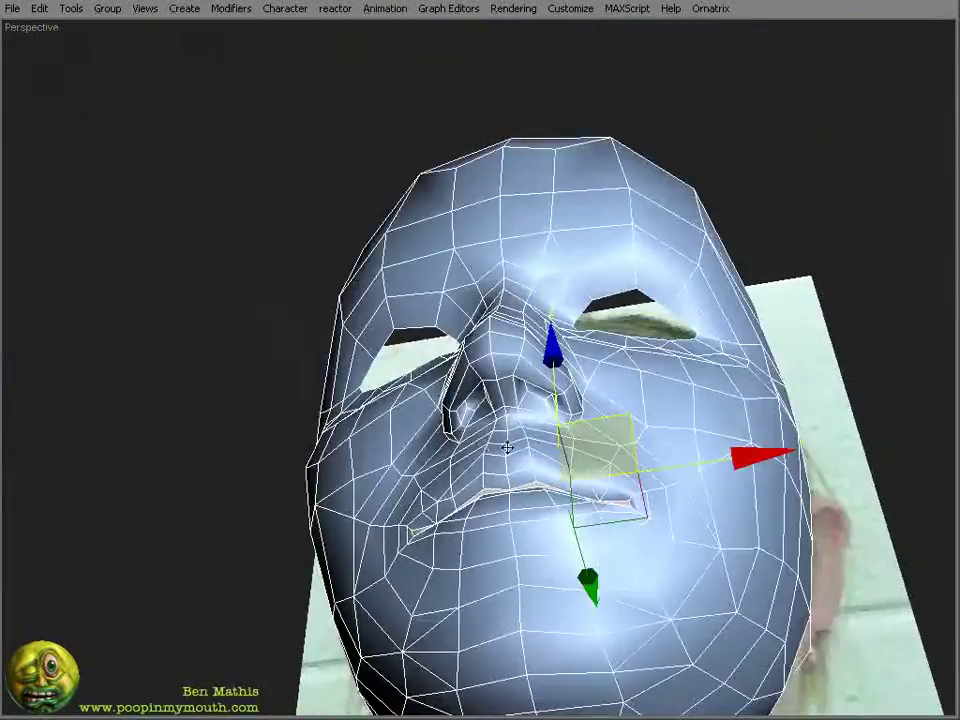
scroll(476, 250, up, 5)
right_click(561, 418)
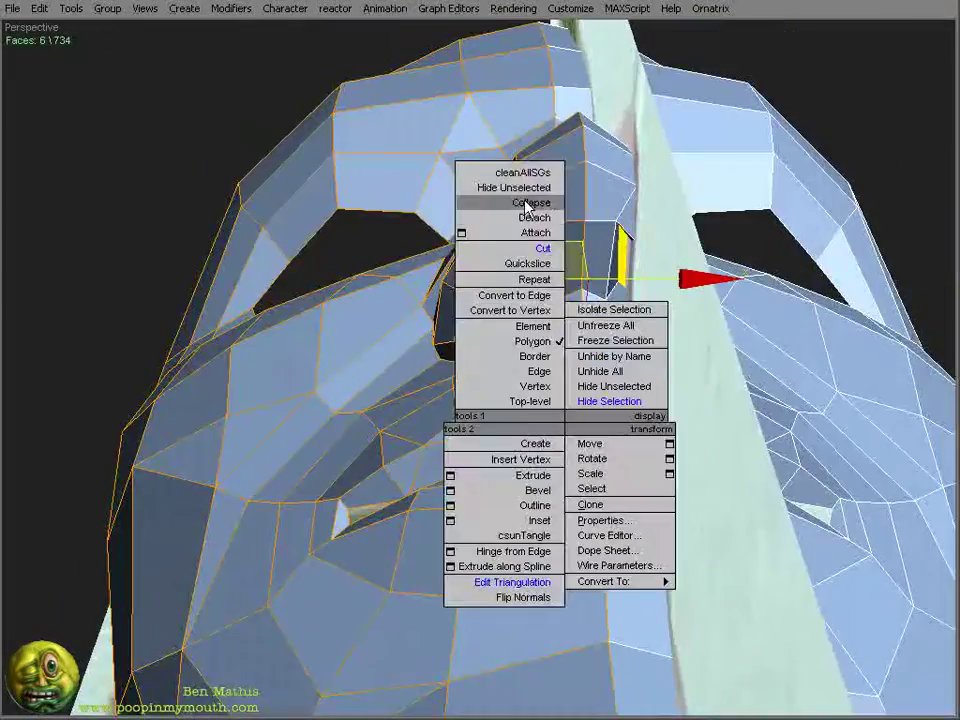
click(476, 206)
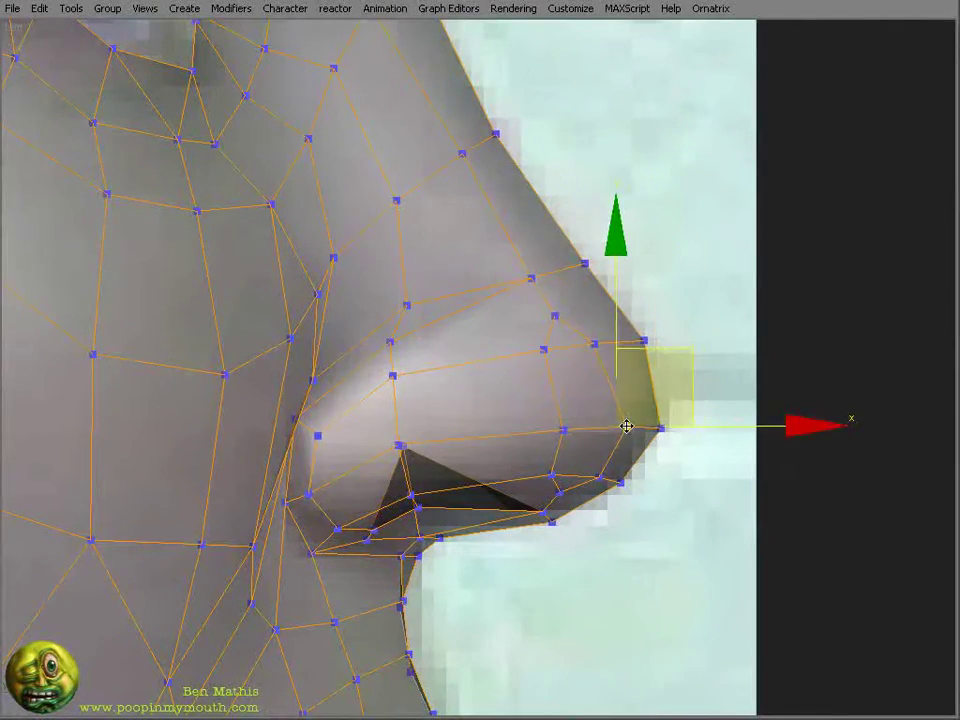
- Target Weld the stray nose vertices together
right_click(598, 403)
click(598, 540)
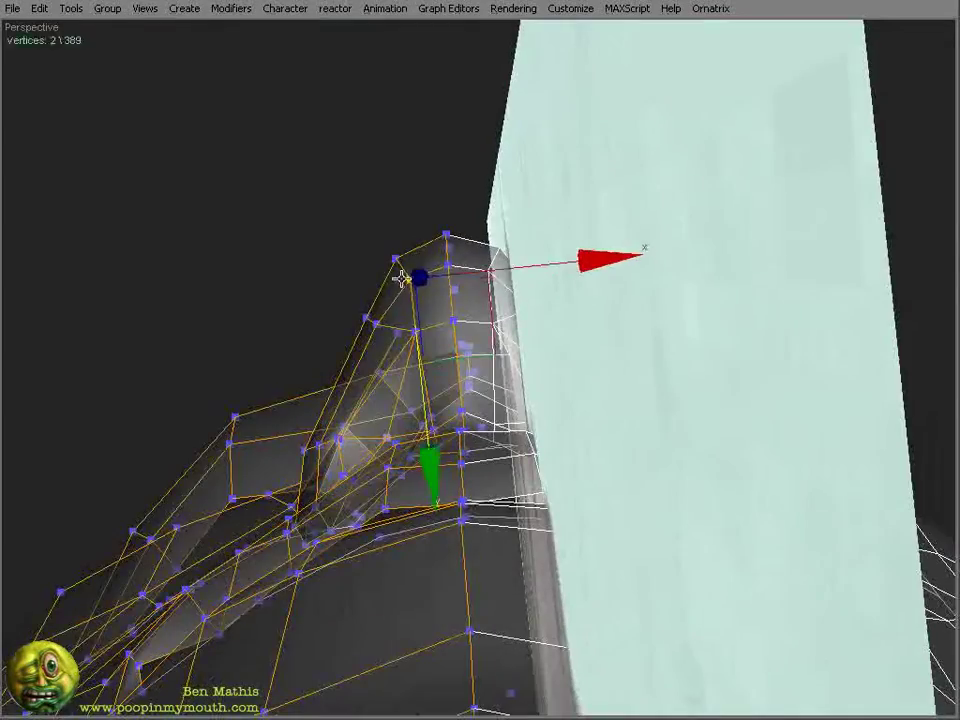
alt+middle_drag(403, 280, 372, 438)
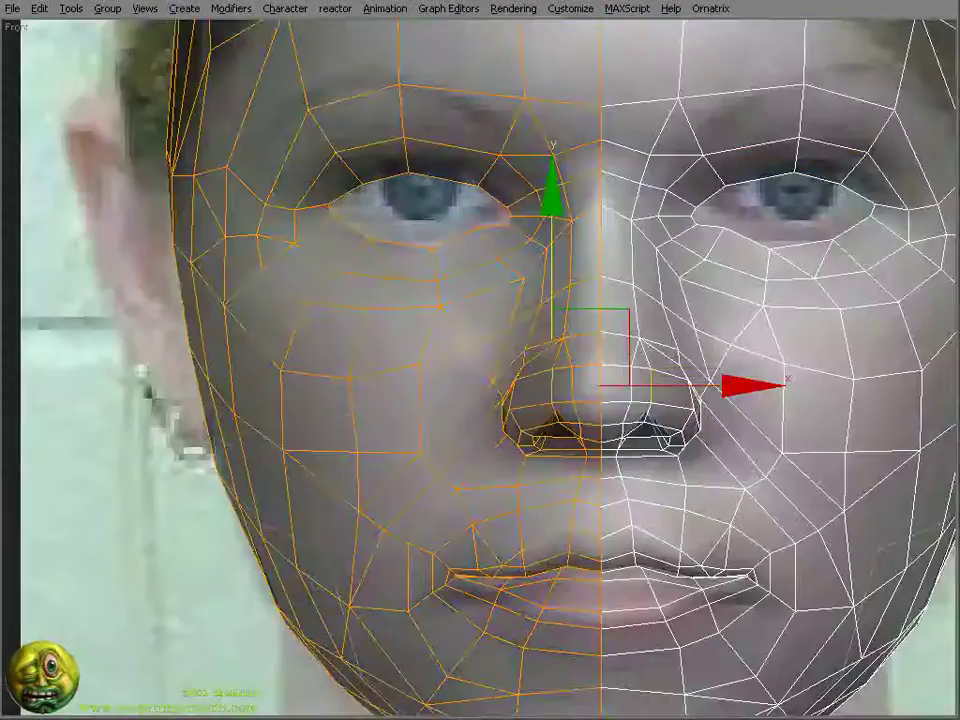
scroll(710, 360, up, 3)
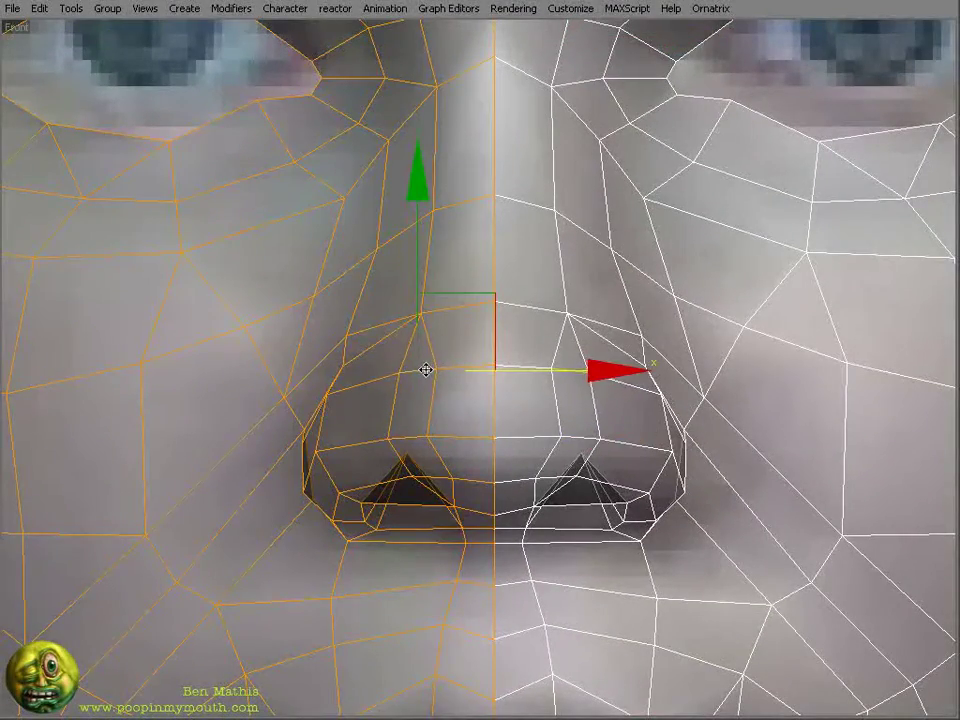
key(1)
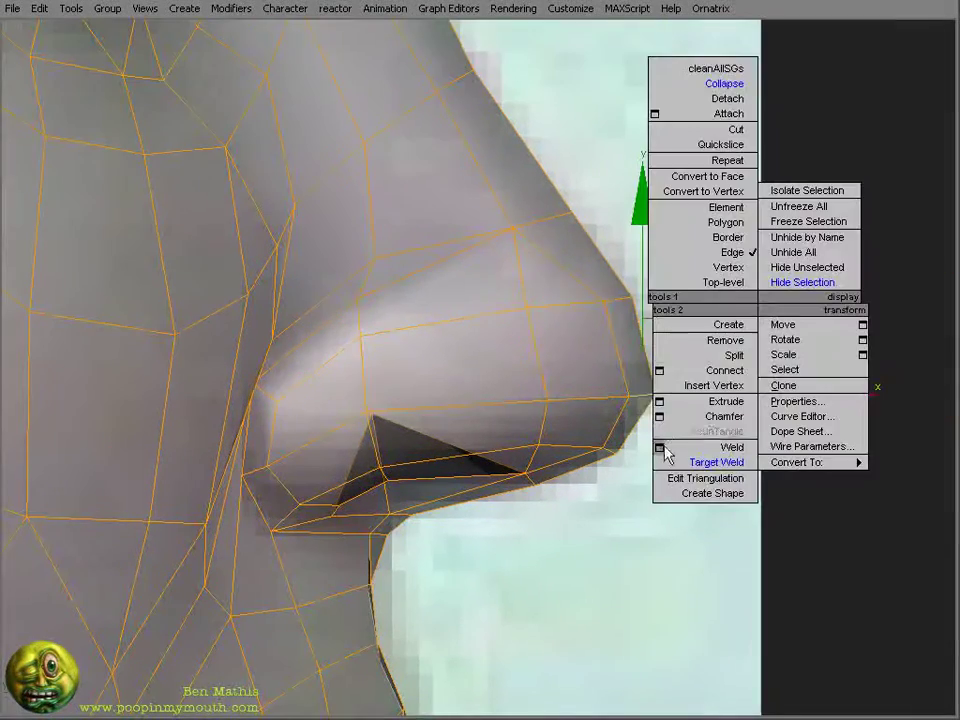
- Chamfer the selected nose edge
click(662, 420)
click(503, 395)
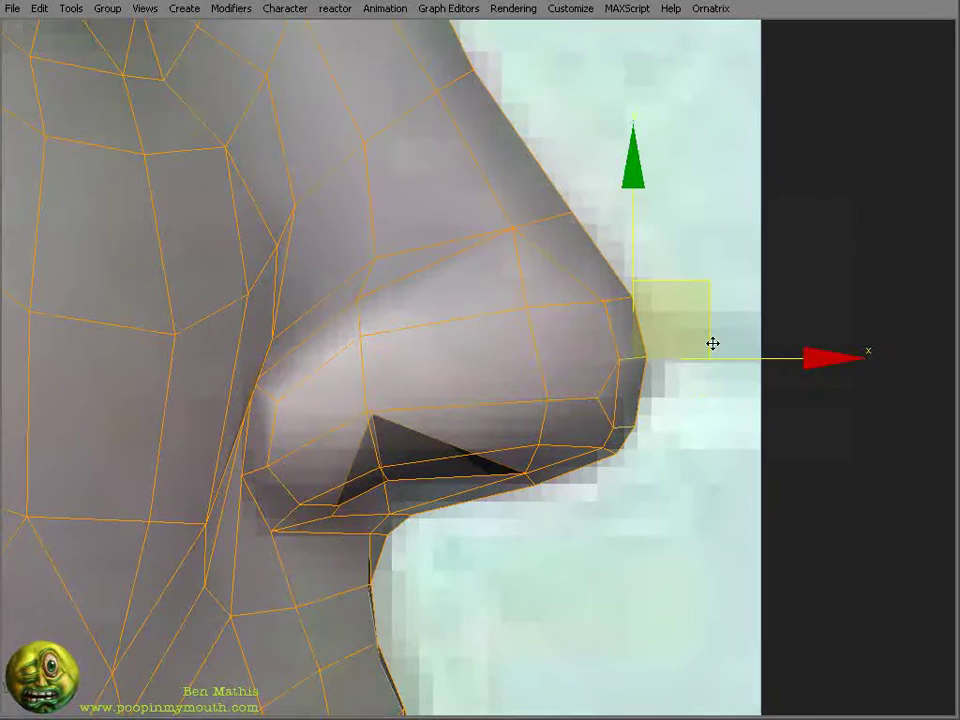
scroll(624, 439, down, 3)
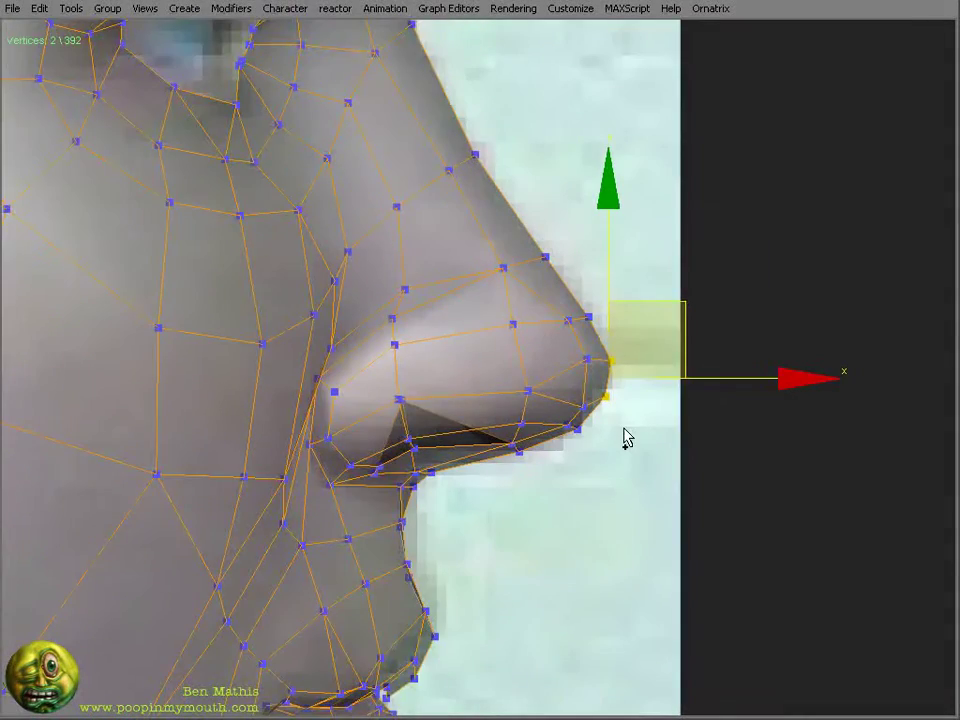
scroll(565, 331, up, 3)
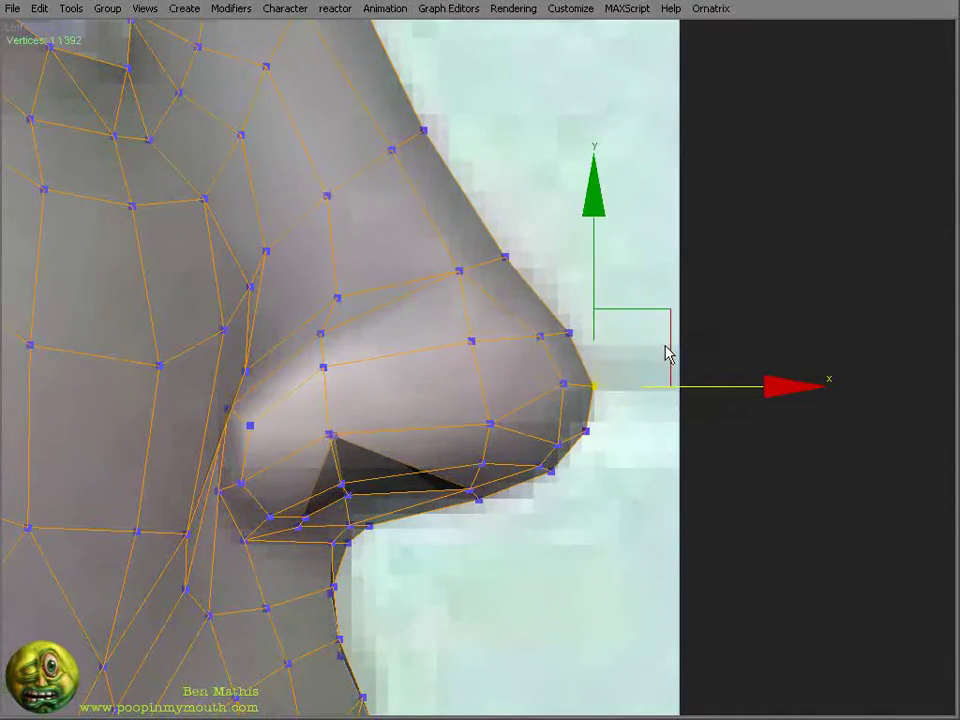
- Select the lower nostril and nose-edge vertices, a nose edge and the nose-tip vertex
drag(528, 485, 490, 500)
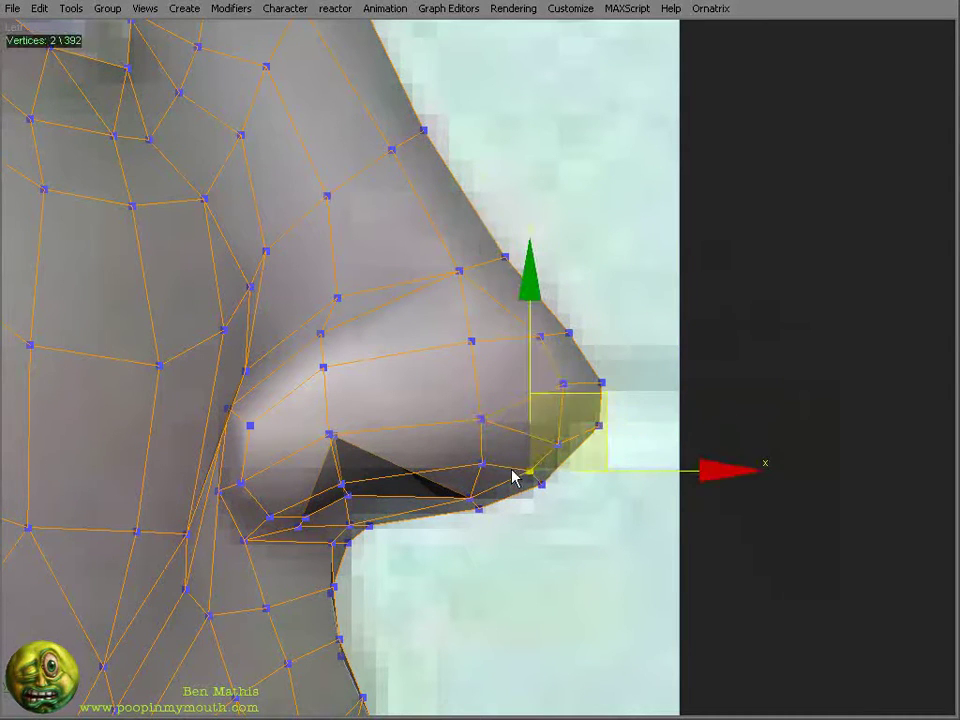
drag(530, 455, 621, 434)
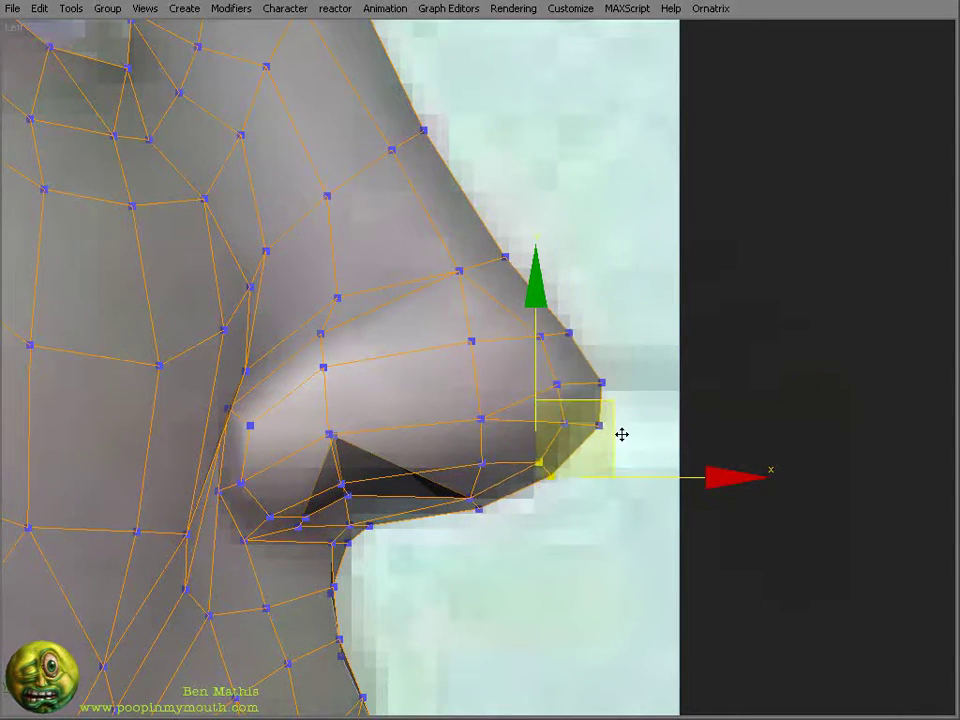
drag(455, 515, 480, 400)
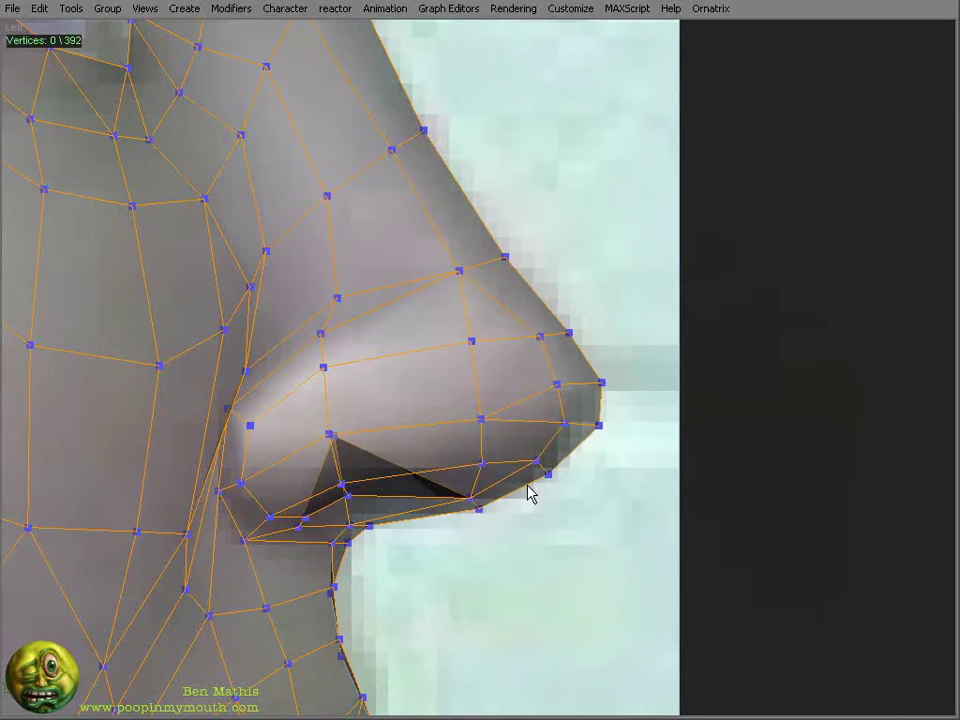
key(2)
click(521, 401)
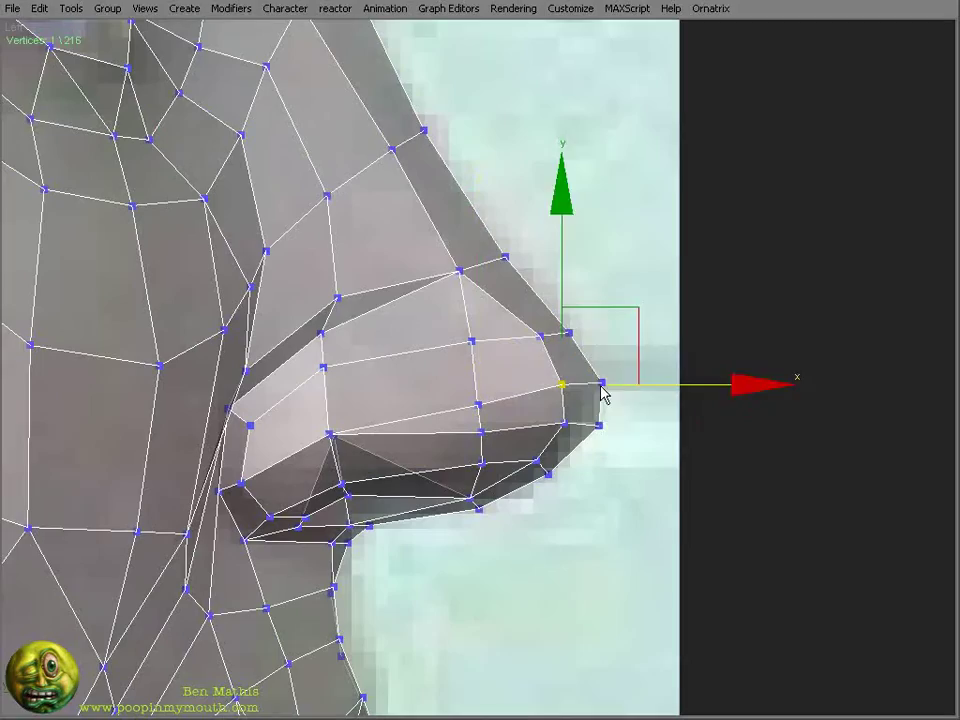
click(500, 478)
scroll(500, 478, down, 3)
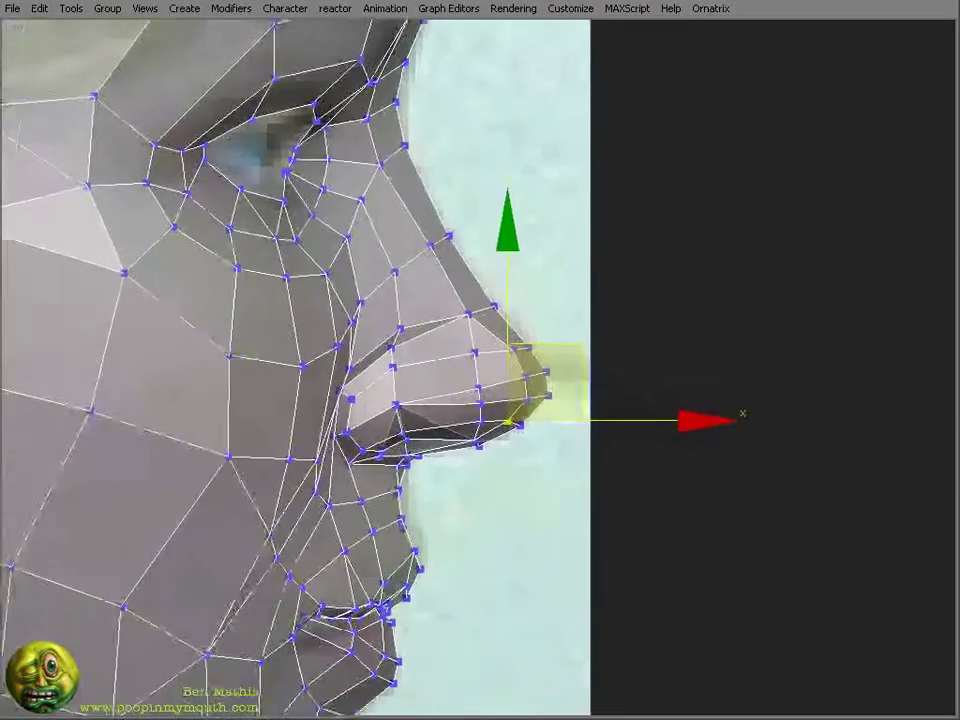
- Reshape the nostril wing vertices higher on the nose, checking from low and three-quarter angles
scroll(493, 358, up, 4)
click(465, 281)
middle_drag(471, 343, 454, 392)
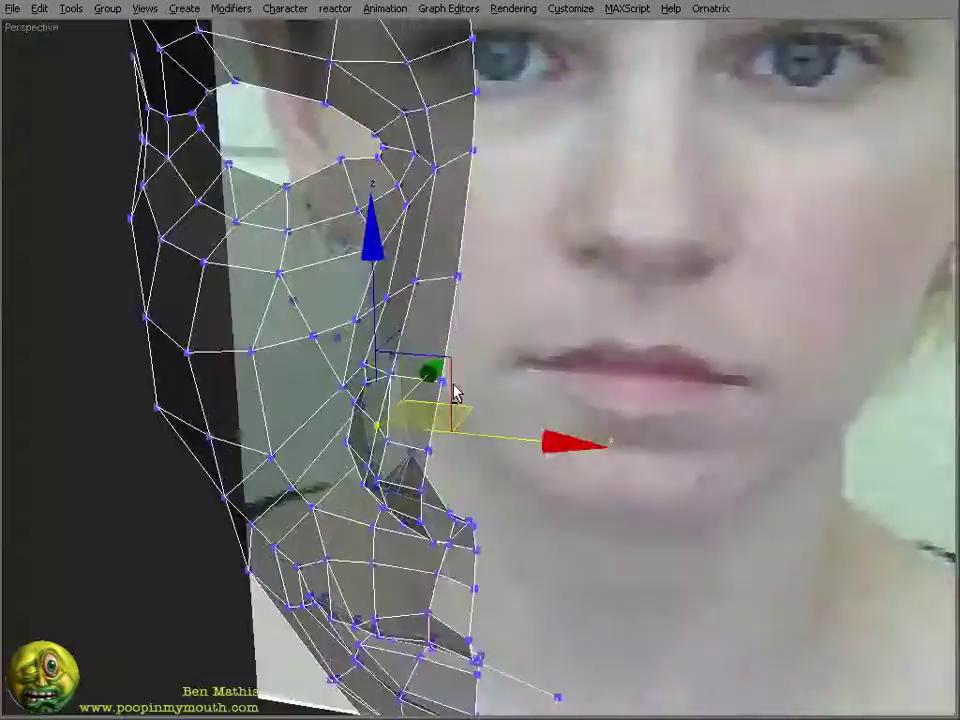
scroll(534, 492, up, 3)
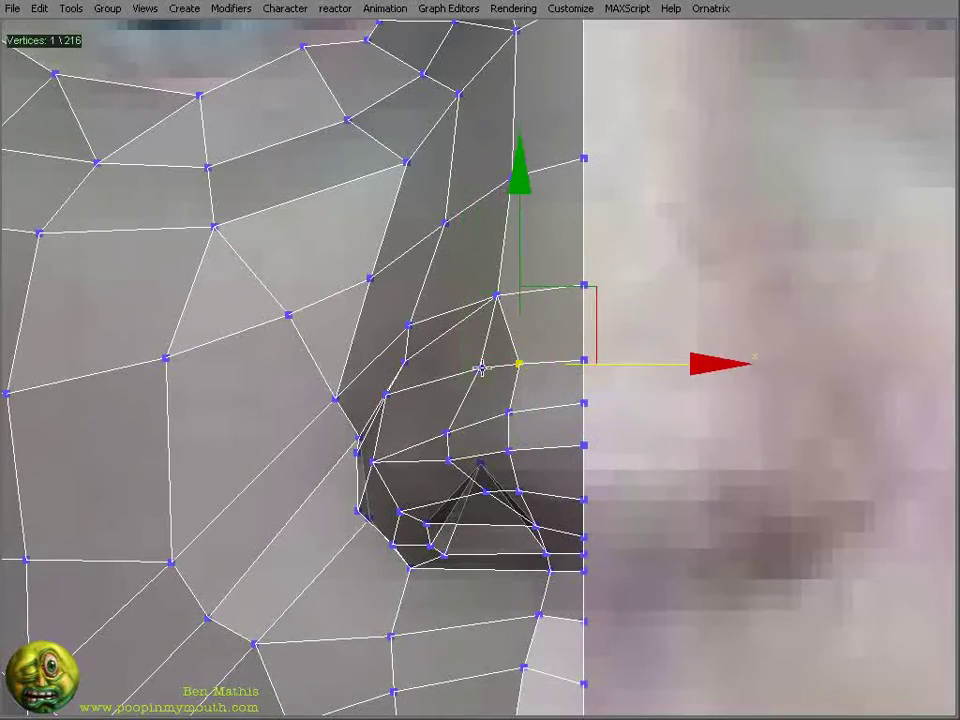
alt+middle_drag(474, 369, 560, 430)
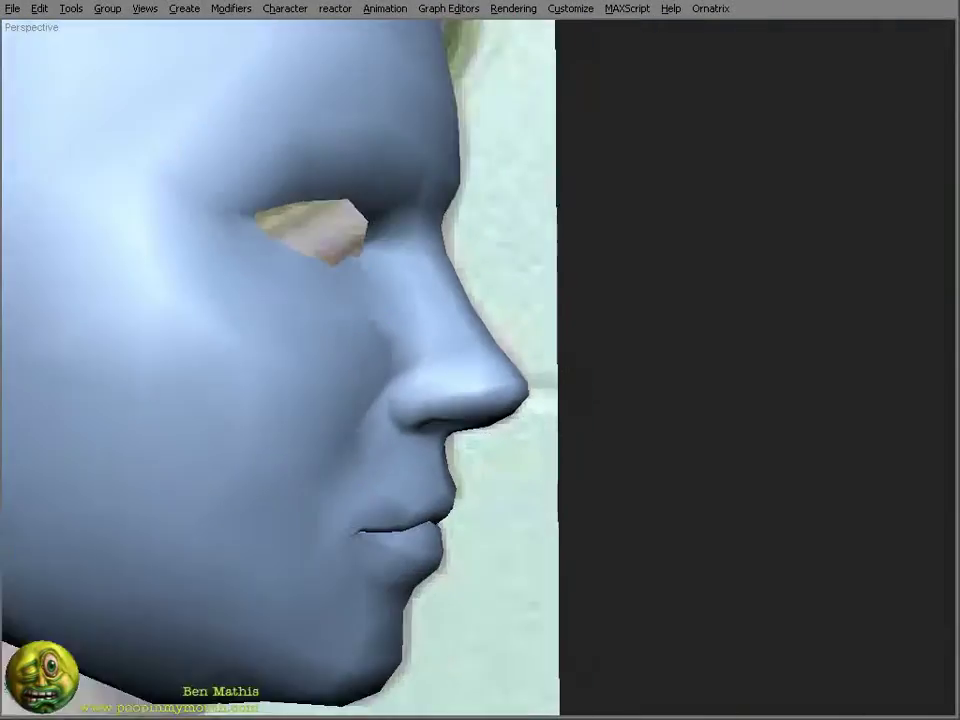
scroll(536, 437, up, 5)
scroll(467, 444, down, 1)
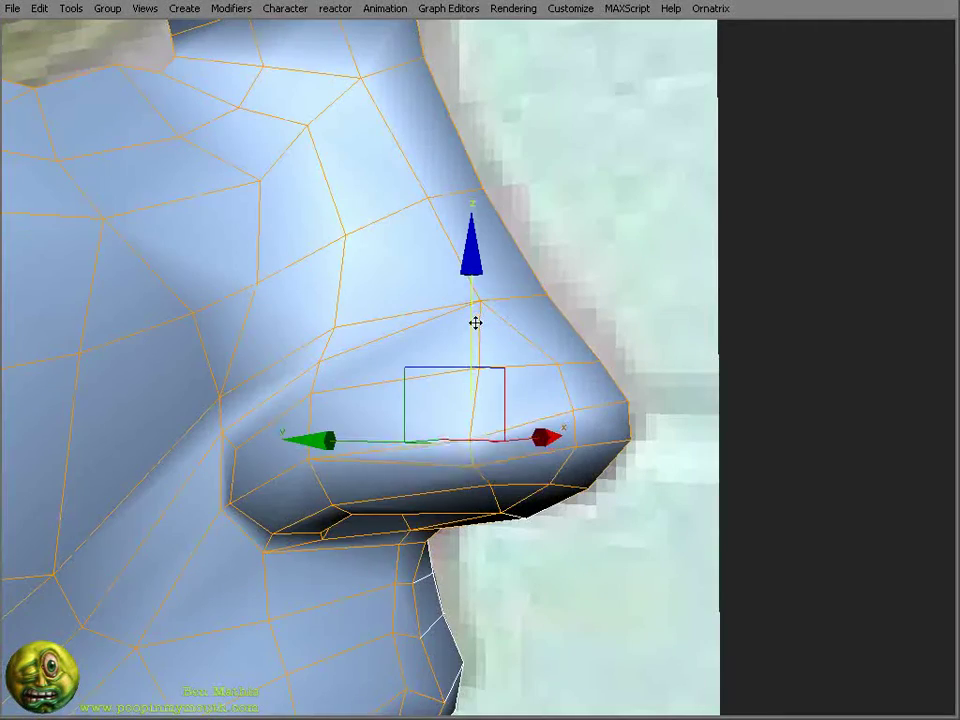
alt+middle_drag(305, 323, 418, 385)
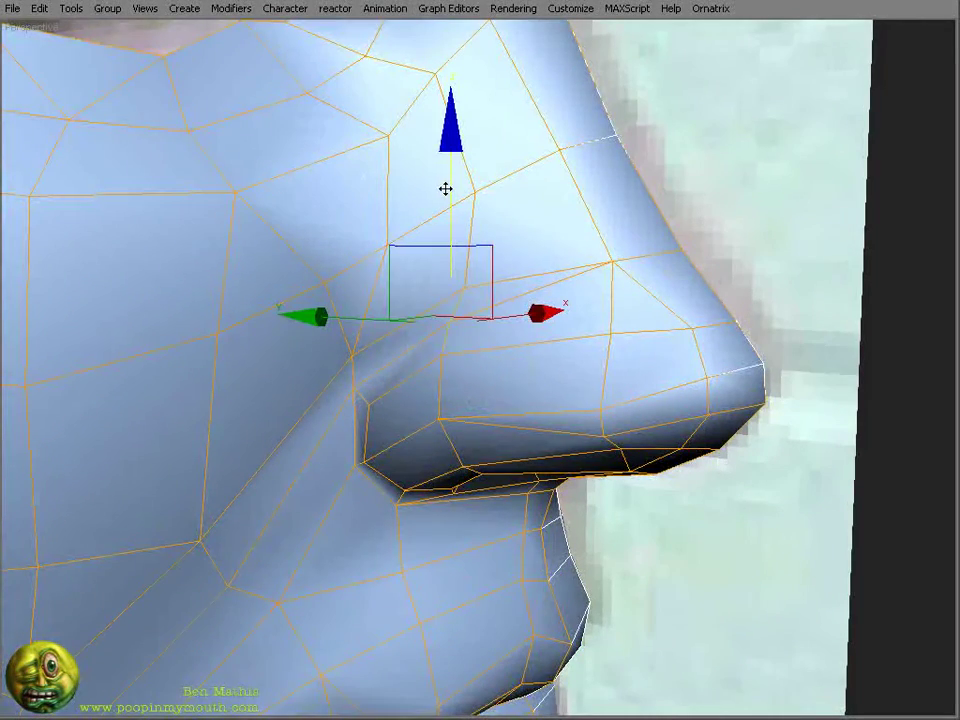
alt+middle_drag(443, 188, 470, 295)
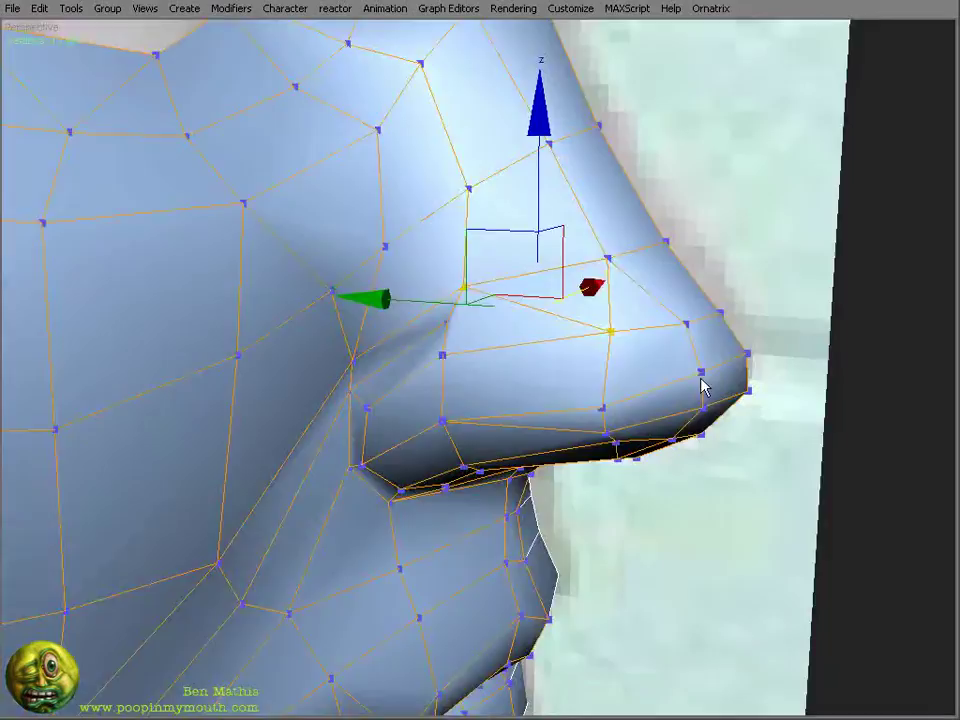
- Fix the triangulation of the faces under the nose with Edit Triangulation
key(2)
right_click(570, 245)
alt+middle_drag(513, 424, 600, 420)
key(1)
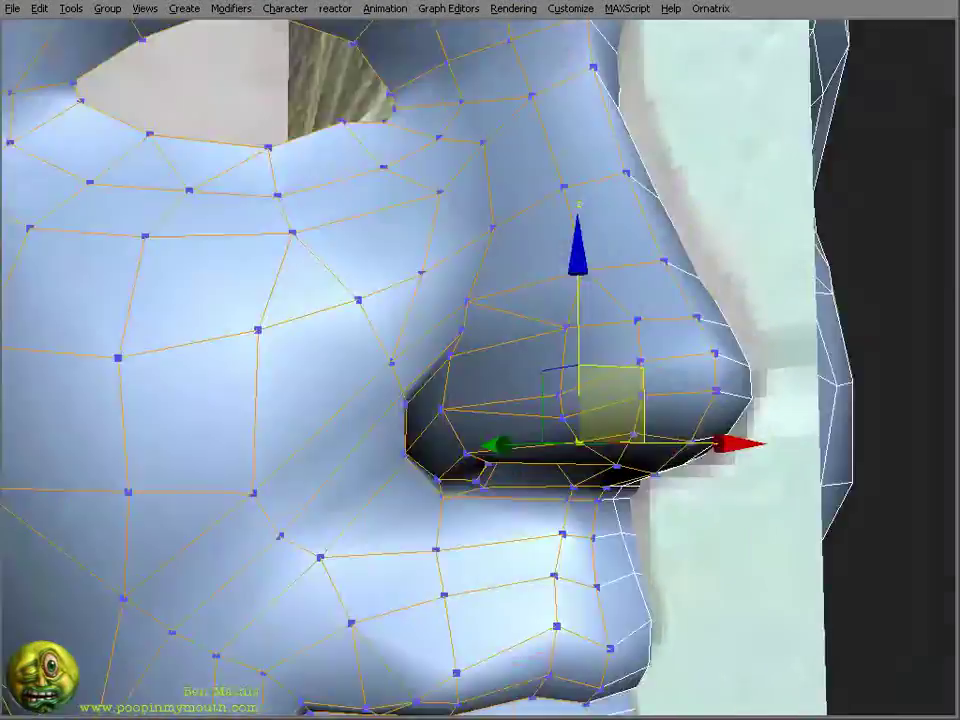
right_click(664, 317)
click(612, 488)
alt+middle_drag(612, 488, 640, 462)
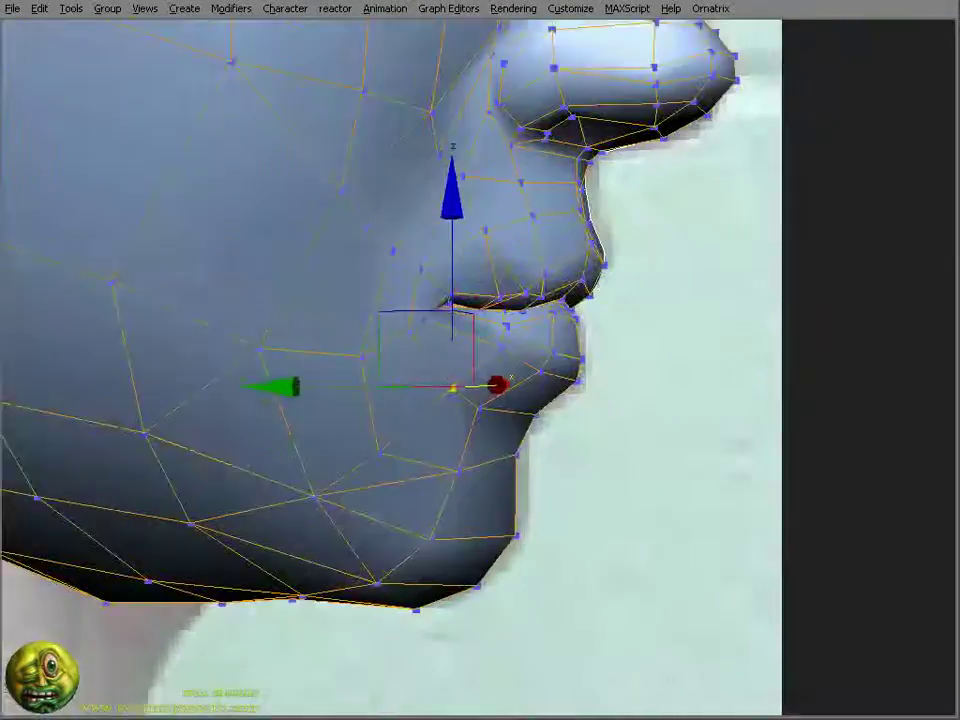
- Chamfer the selected lip-corner edges using the Chamfer settings dialog
scroll(394, 354, up, 4)
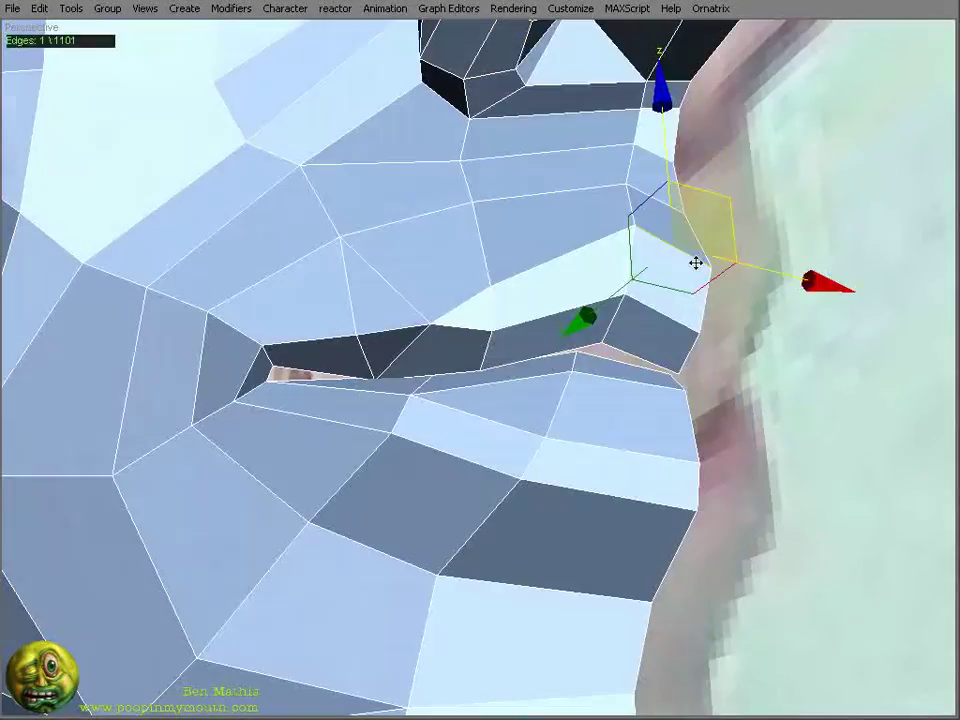
right_click(525, 232)
click(536, 304)
drag(514, 318, 748, 460)
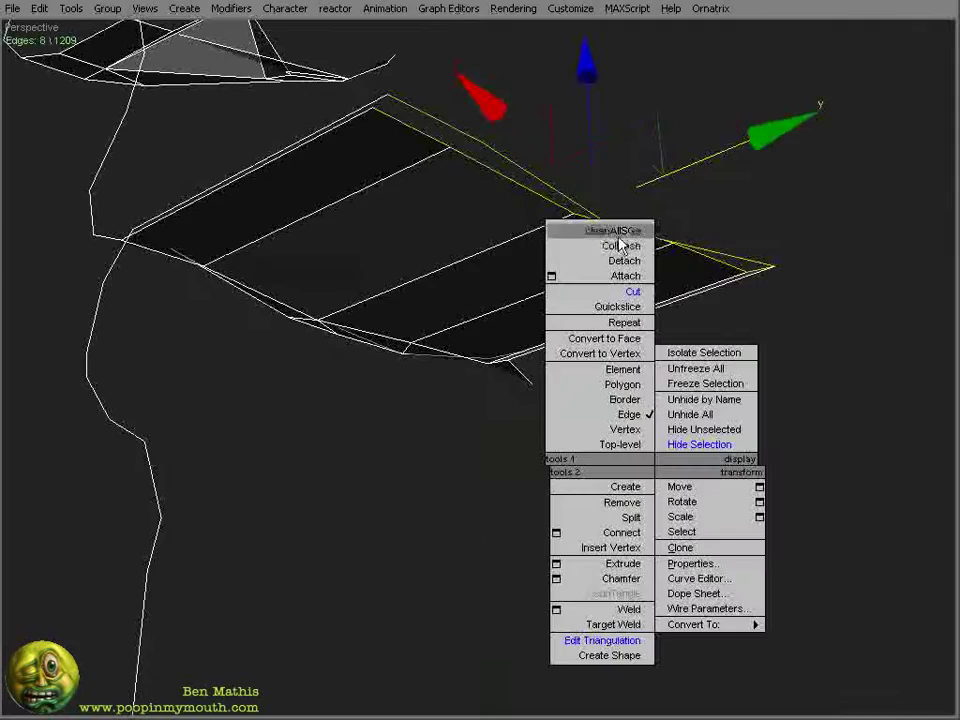
- Collapse the selected mouth-corner edges into a single vertex
click(620, 245)
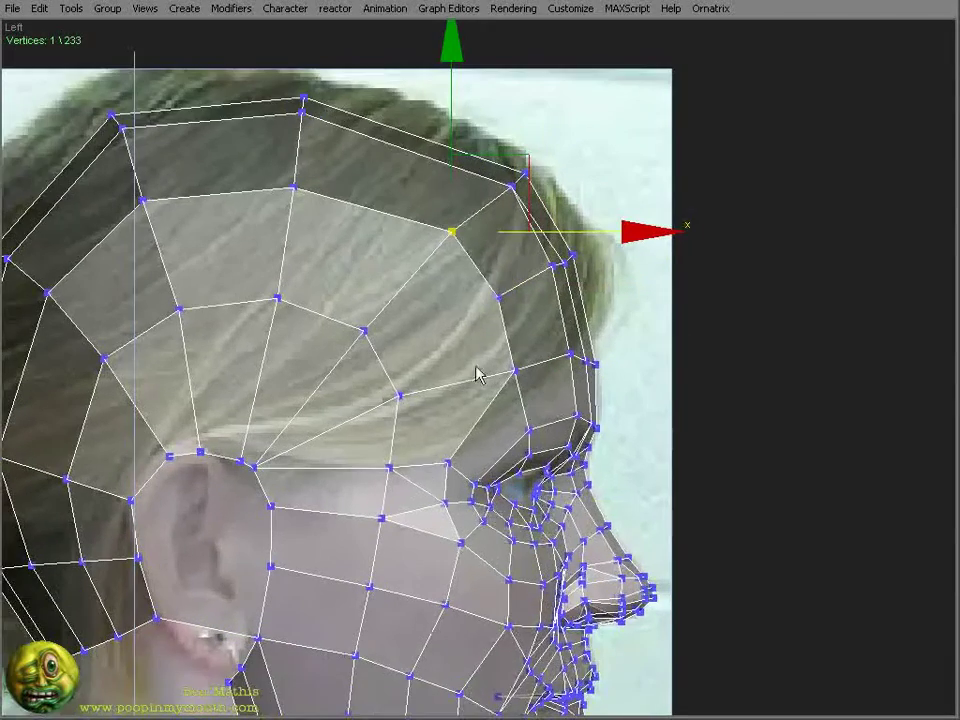
- In Vertex mode, select the brow vertices above the eye and shape them to the side photo
right_click(519, 516)
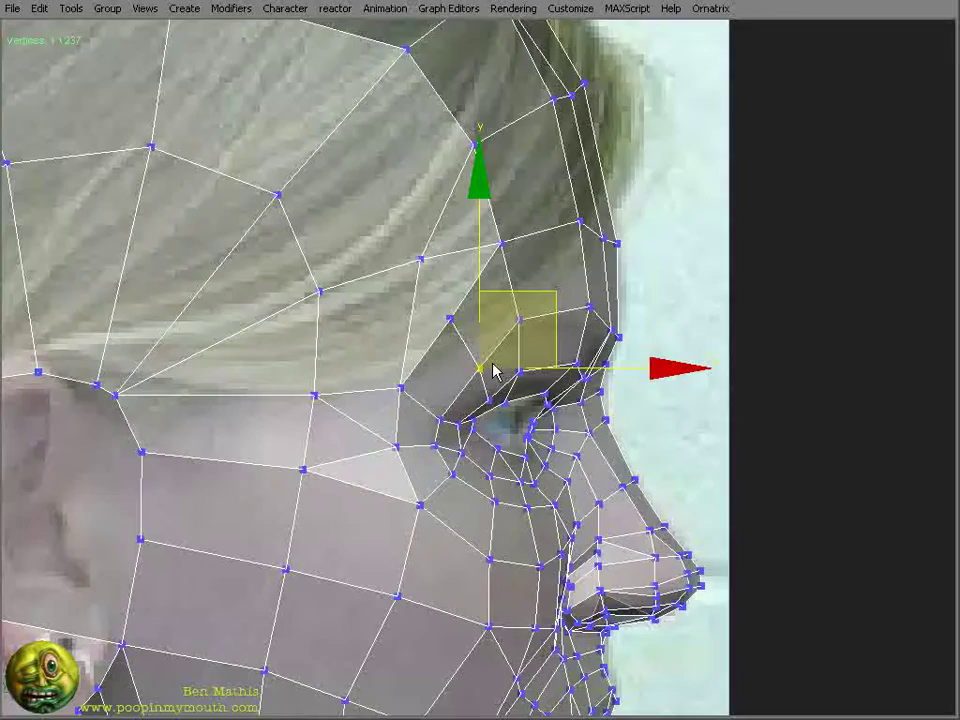
scroll(493, 371, up, 3)
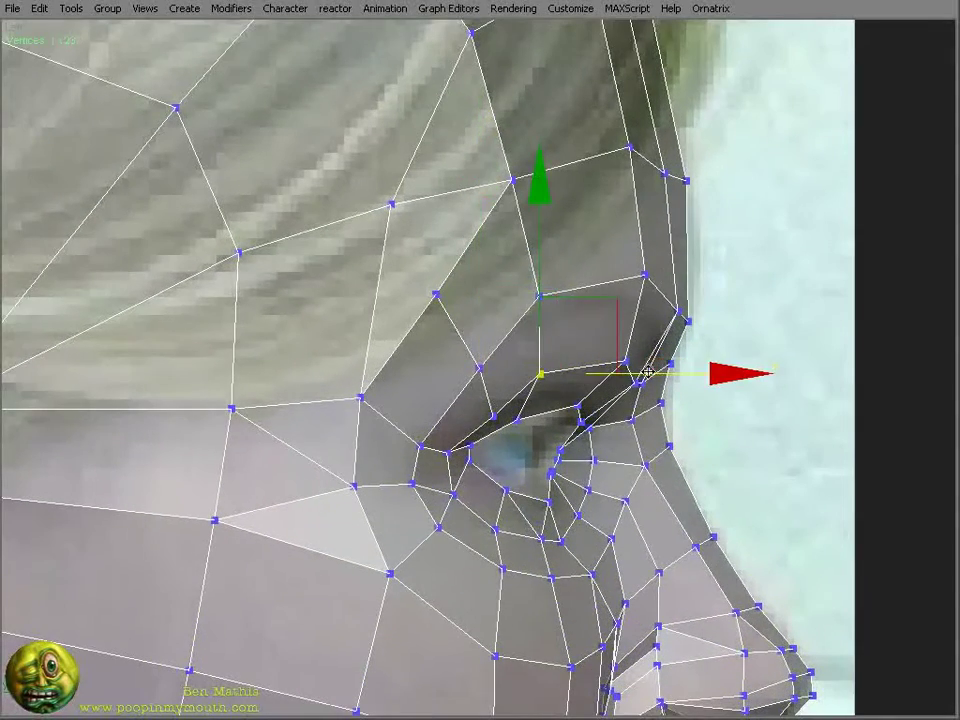
right_click(438, 270)
middle_drag(383, 217, 403, 276)
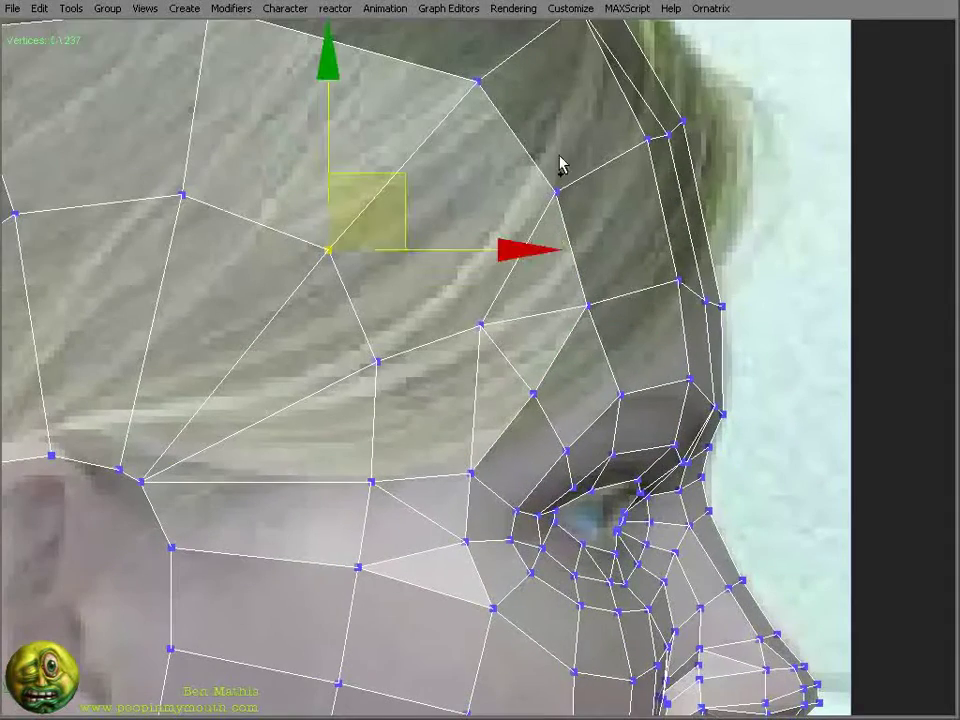
ctrl+click(553, 191)
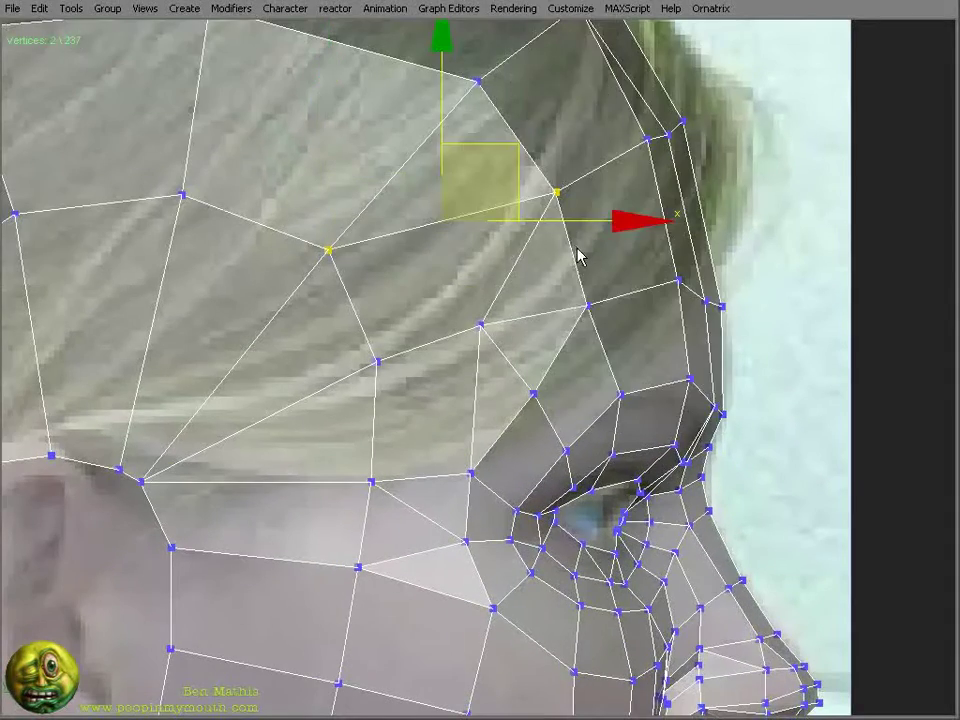
scroll(590, 225, up, 2)
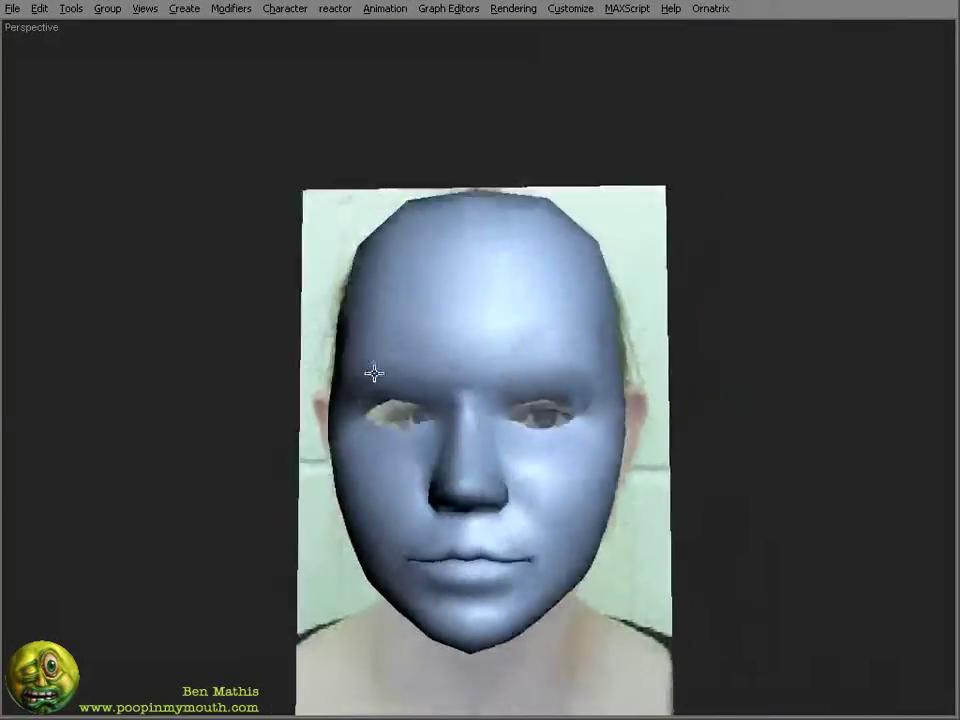
- Chamfer the eye-opening edge loop by 0.38, back in Vertex mode, checking profile and three-quarter views
alt+middle_drag(375, 373, 439, 334)
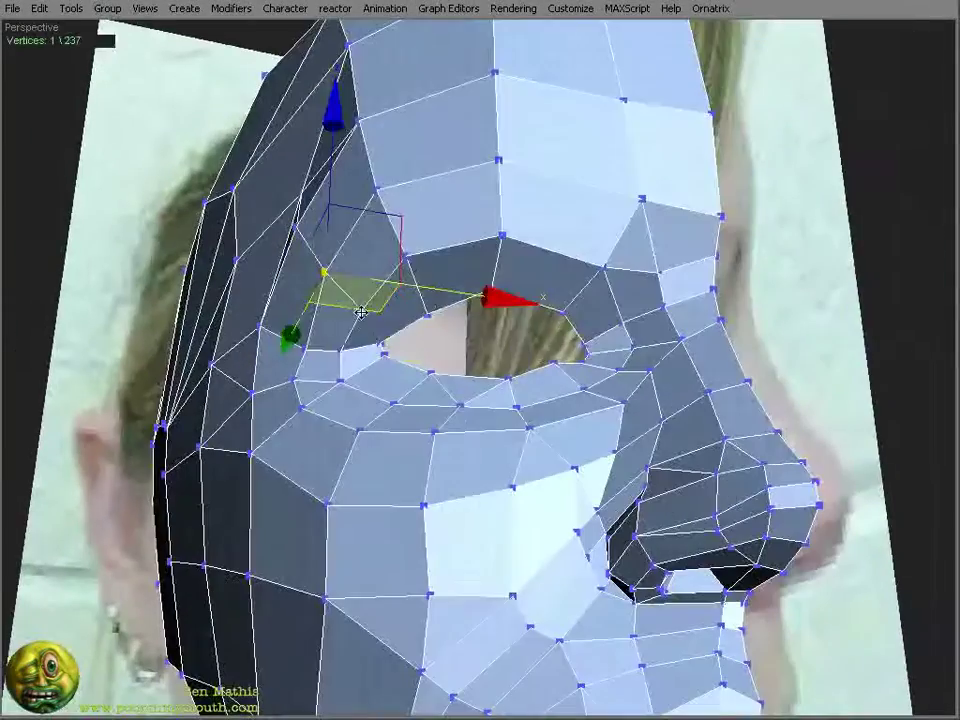
right_click(508, 279)
click(495, 336)
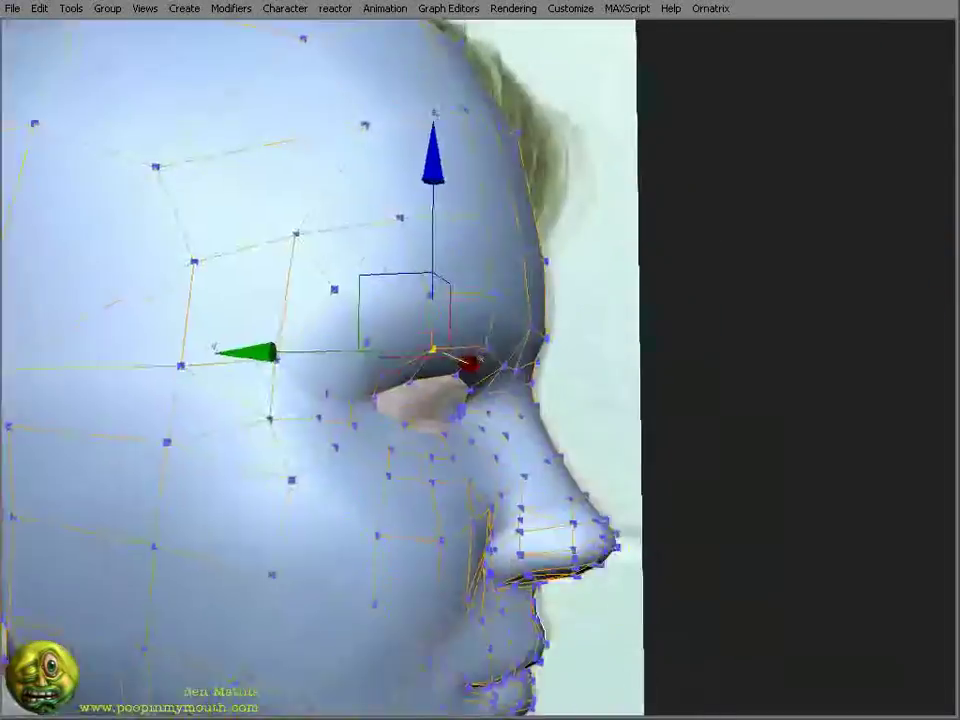
alt+middle_drag(600, 400, 452, 338)
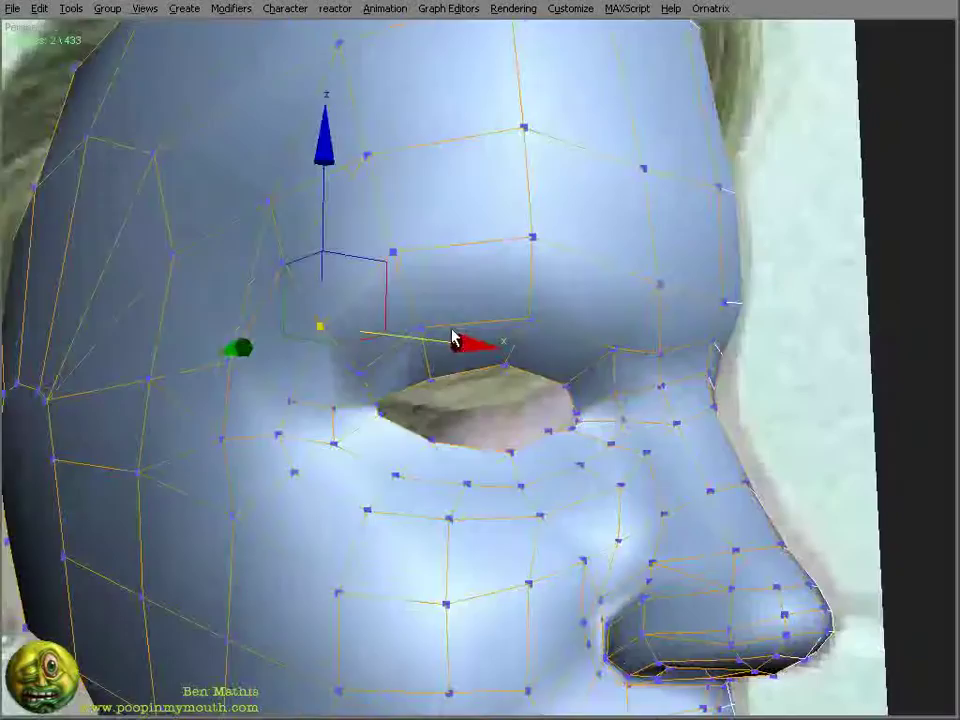
right_click(525, 448)
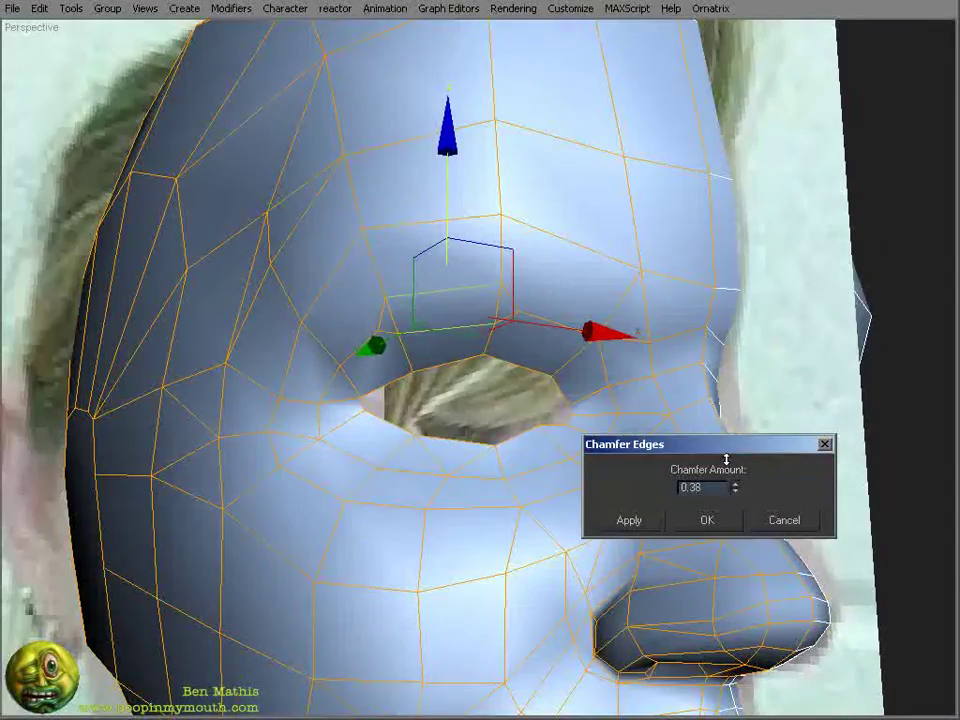
click(705, 520)
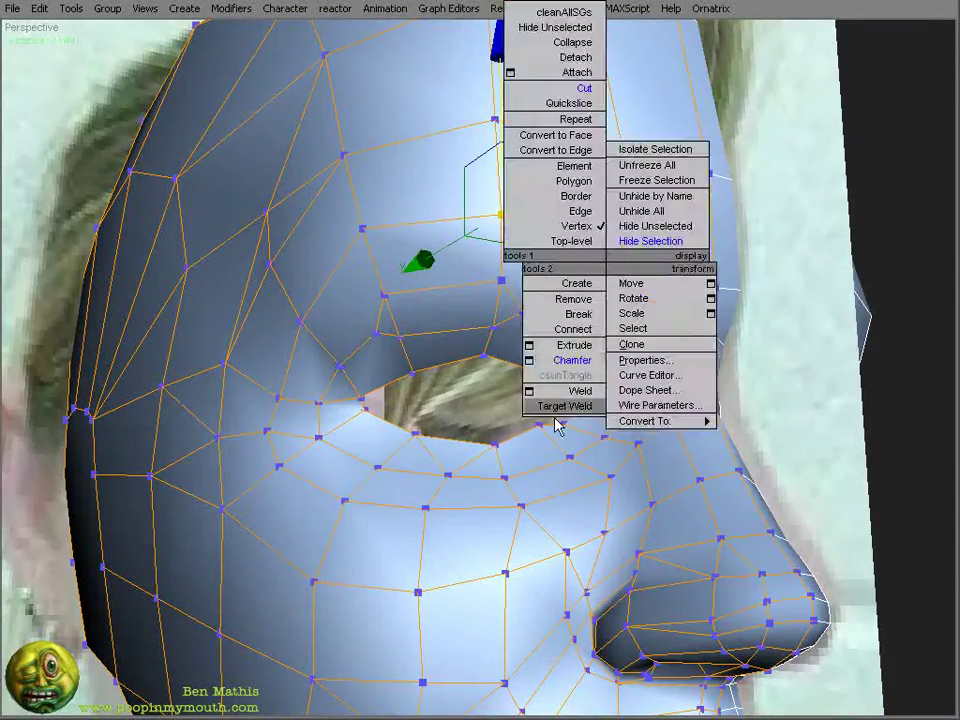
click(395, 347)
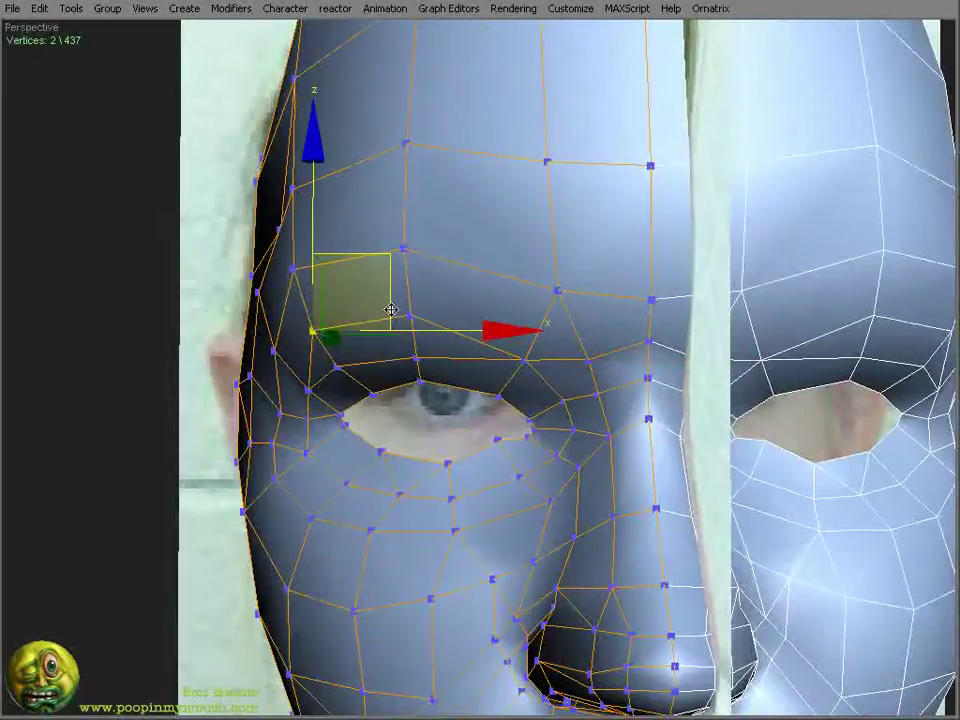
alt+middle_drag(392, 311, 557, 369)
alt+middle_drag(563, 216, 305, 390)
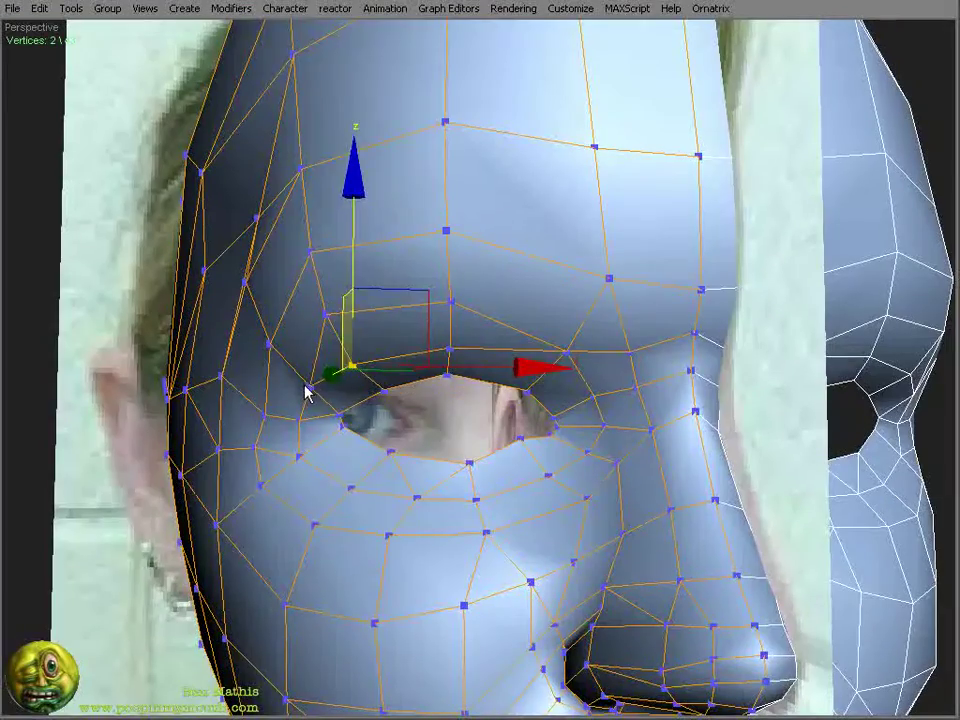
alt+middle_drag(451, 388, 228, 381)
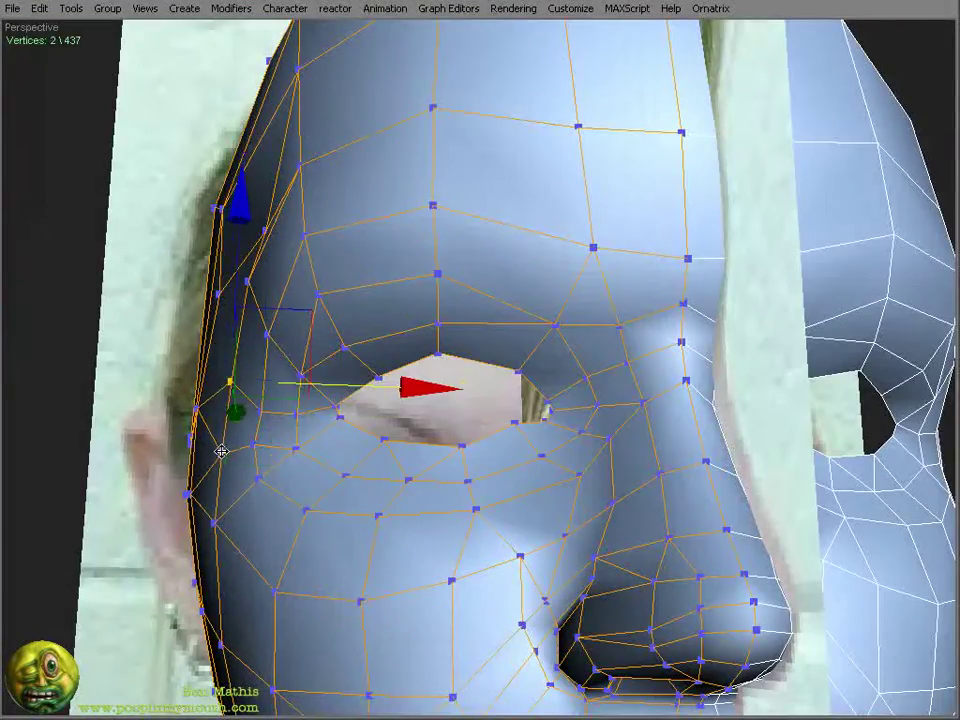
alt+middle_drag(221, 451, 447, 347)
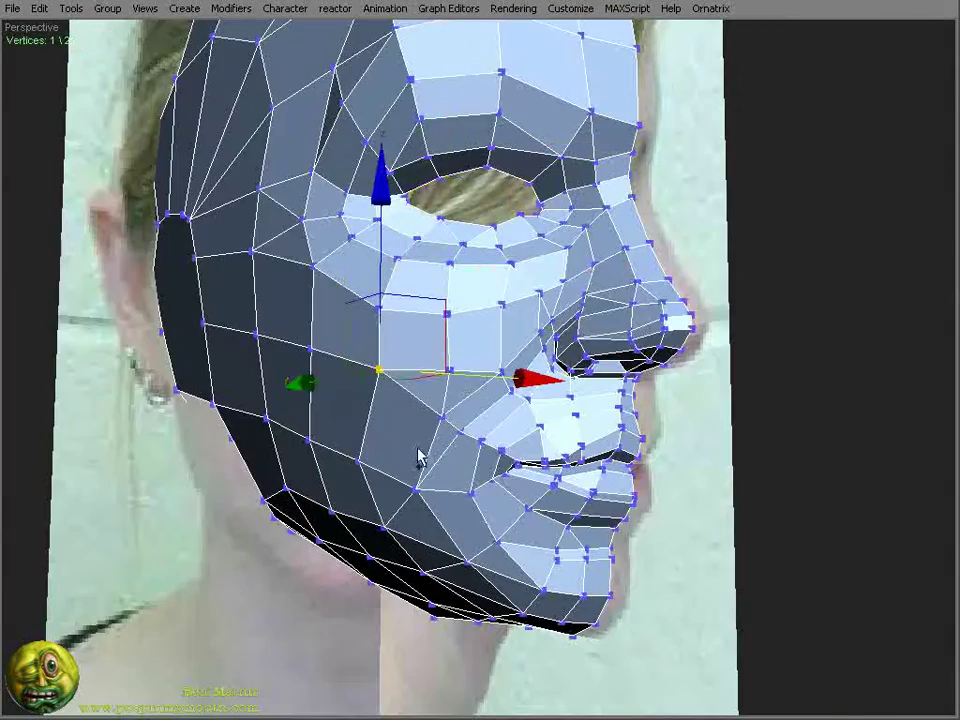
- Target Weld the jaw vertices onto their neighbours, checking the jaw's underside
right_click(579, 381)
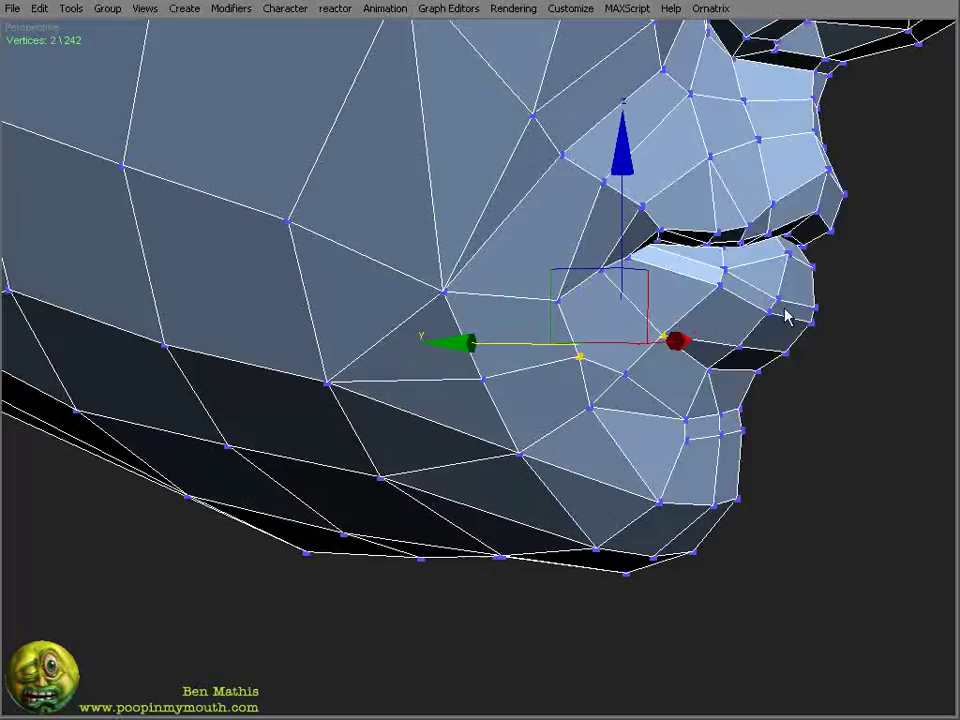
alt+middle_drag(787, 317, 607, 360)
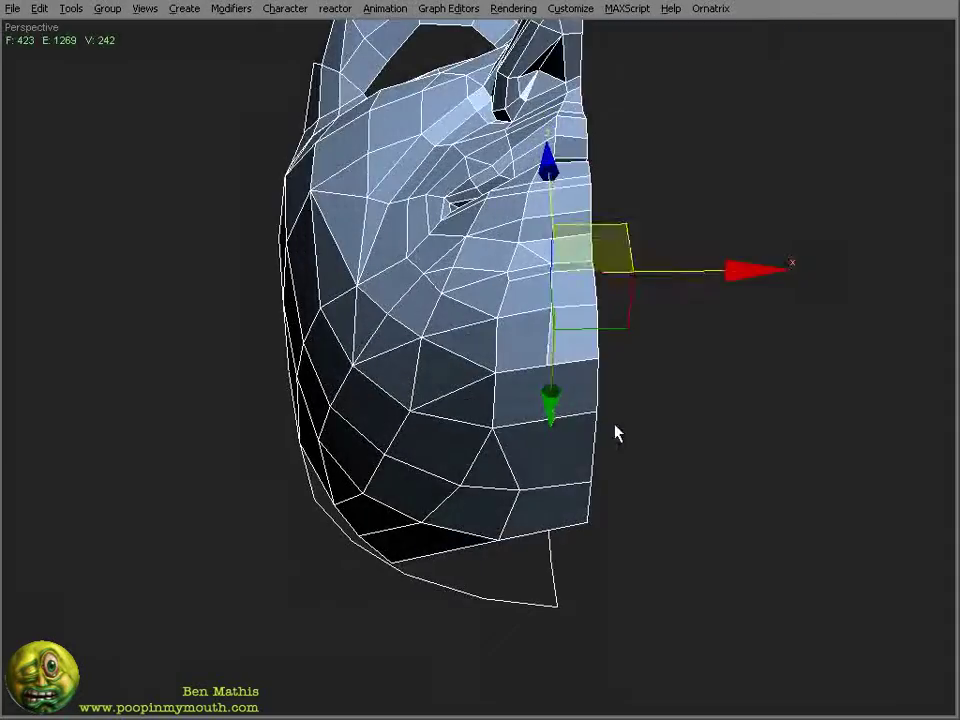
alt+middle_drag(617, 433, 514, 326)
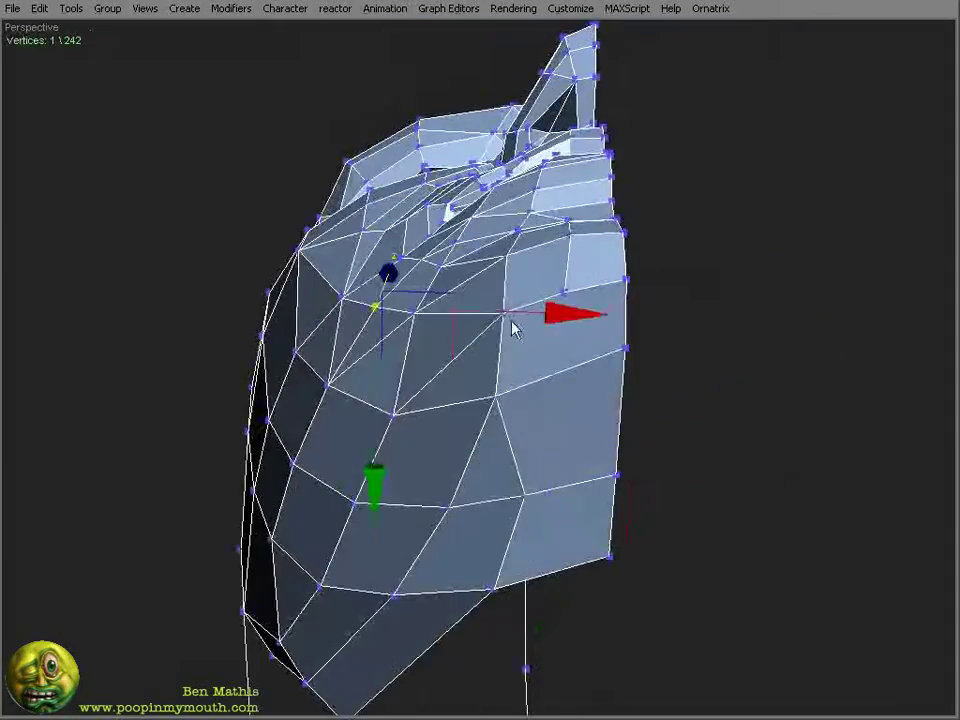
click(553, 251)
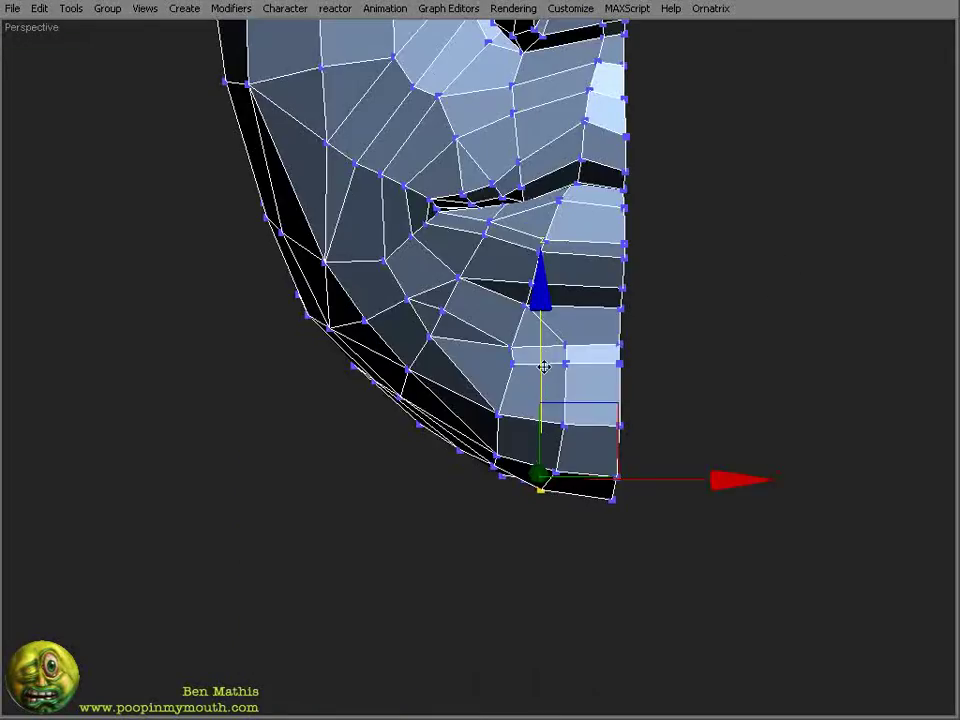
alt+middle_drag(540, 364, 479, 643)
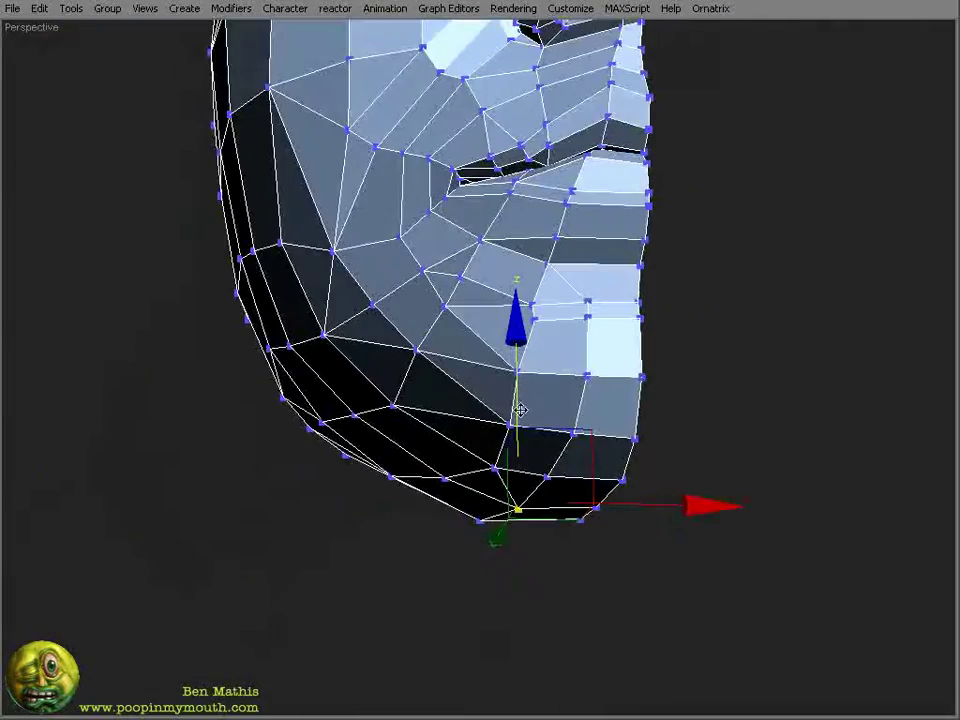
alt+middle_drag(520, 410, 400, 400)
- Create the GeoSphere01 eyeball inside the eye socket from the Front view
key(f)
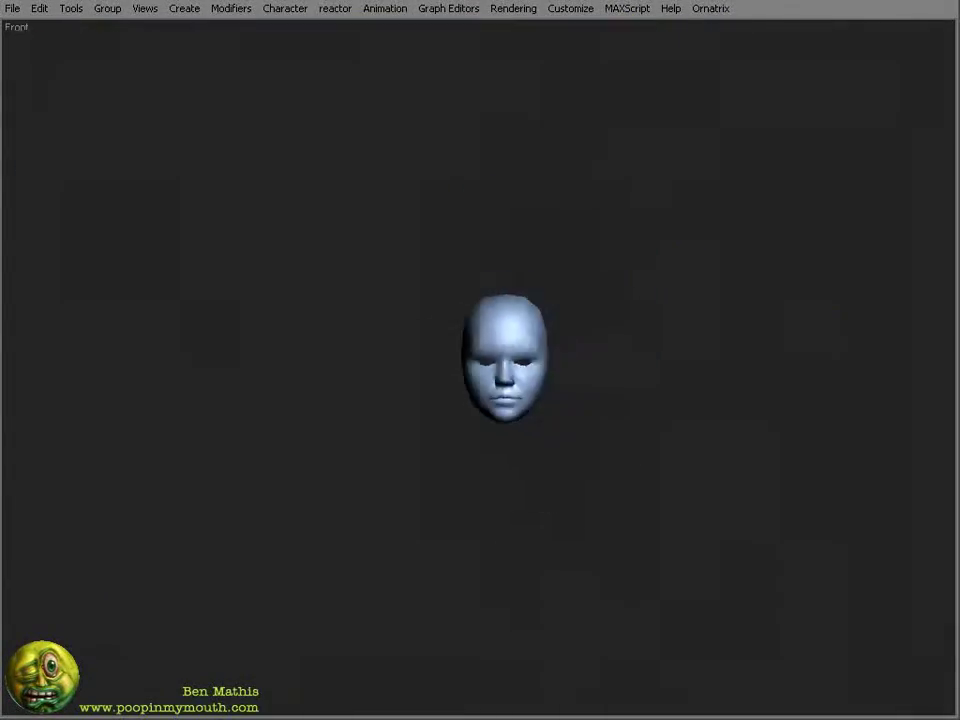
scroll(604, 484, up, 5)
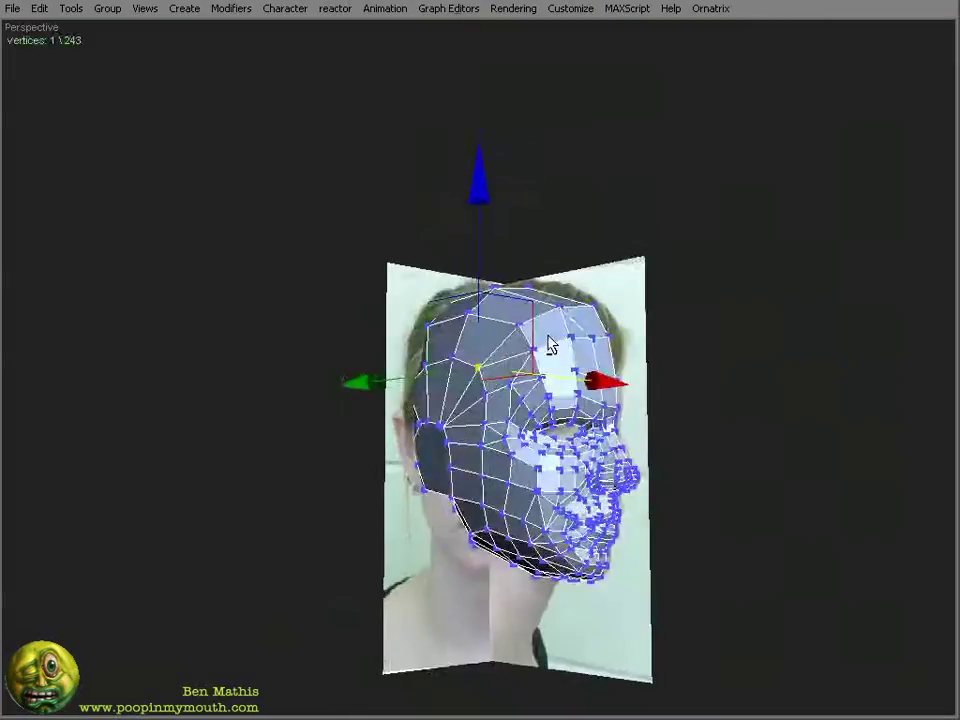
scroll(551, 345, up, 3)
right_click(729, 276)
scroll(626, 380, up, 2)
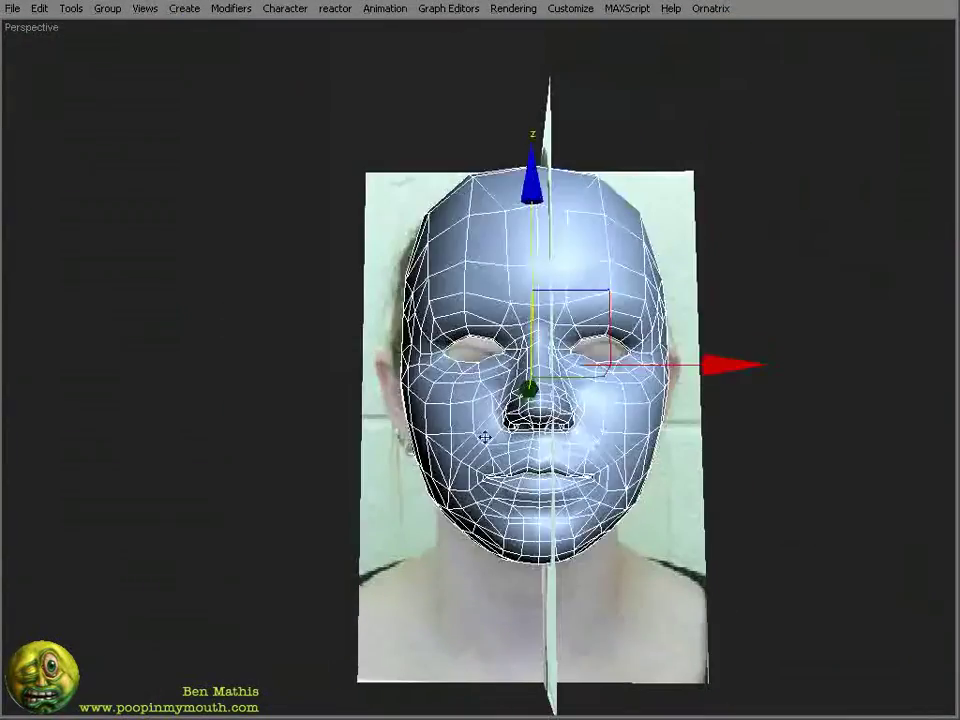
alt+middle_drag(484, 437, 385, 451)
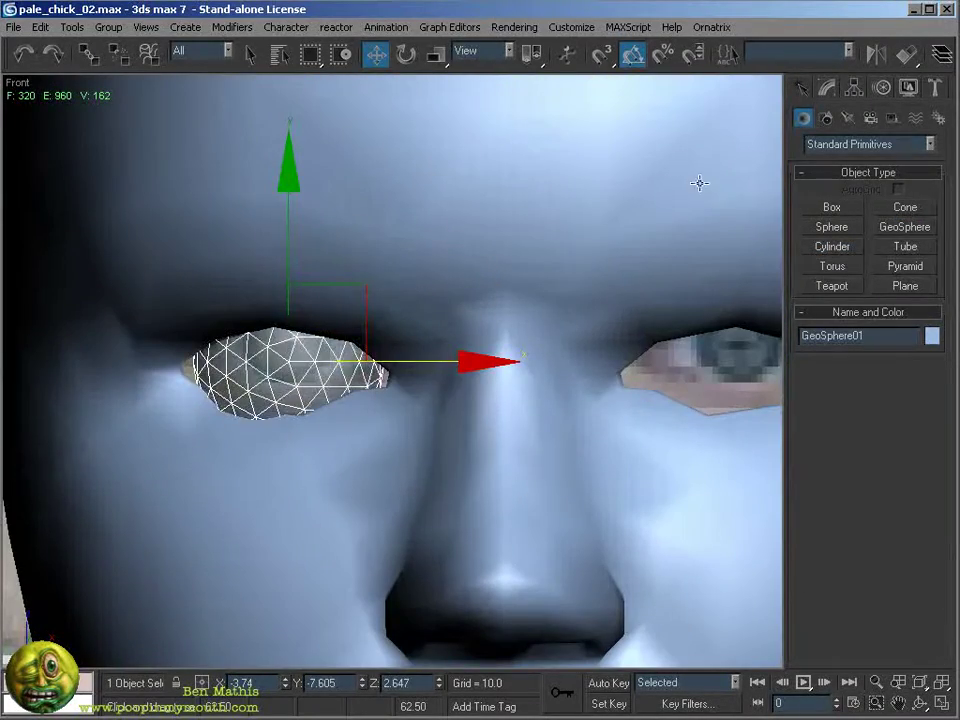
- Set GeoSphere01 to 3 segments and nudge it slightly to the right
click(826, 88)
drag(300, 372, 305, 372)
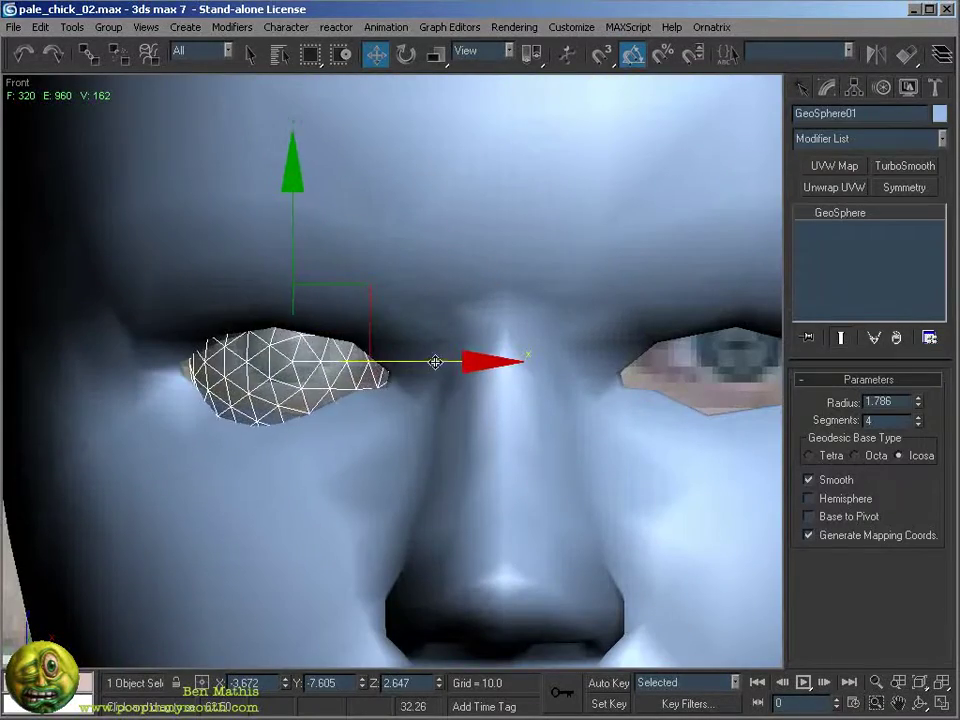
click(918, 424)
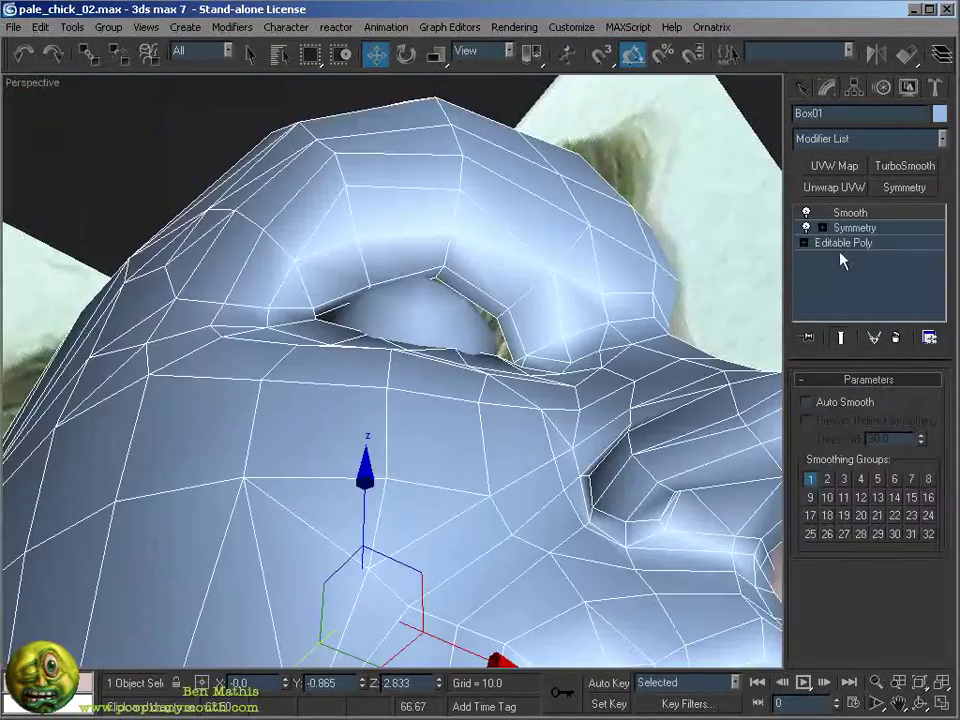
- Adjust the face mesh's eyelid vertices around the eyeball
click(840, 243)
alt+middle_drag(279, 321, 341, 366)
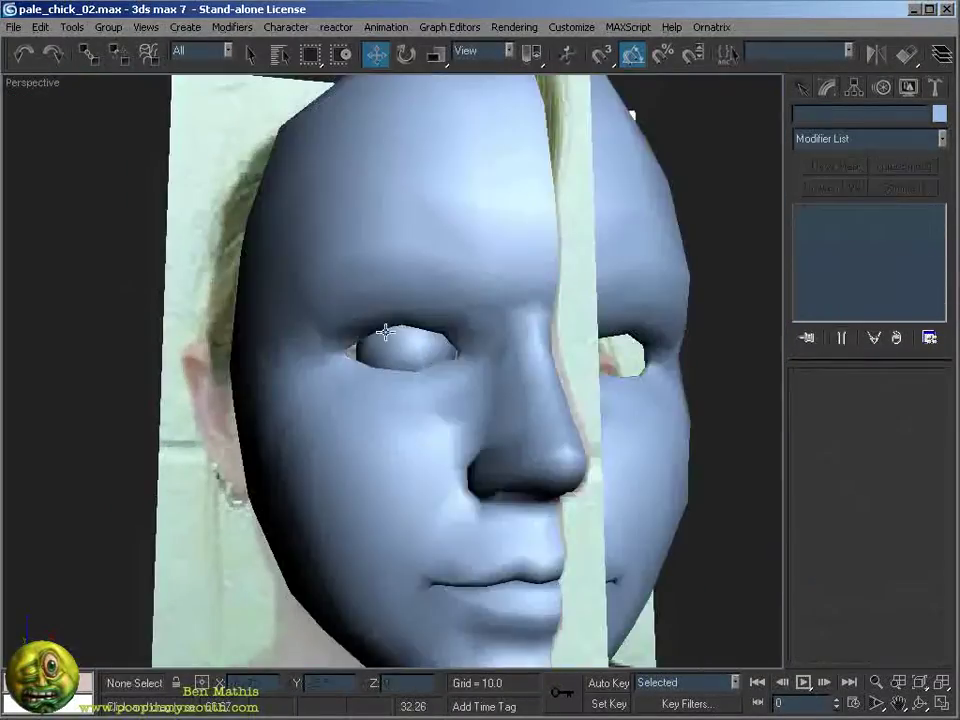
click(392, 343)
scroll(455, 367, up, 4)
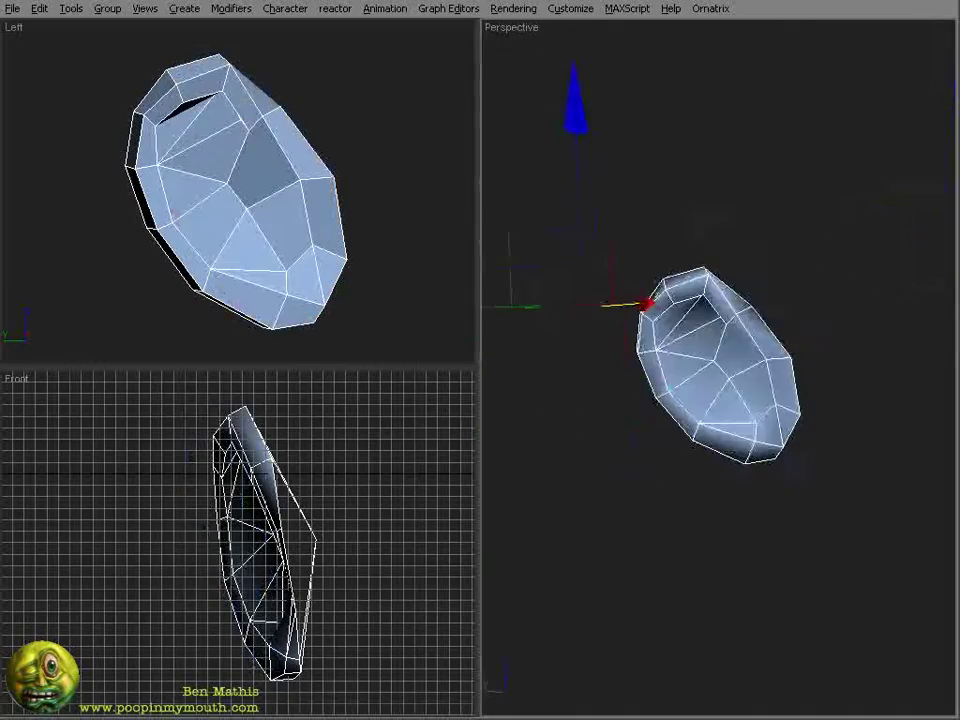
- Save the scene under a new name and restore the full interface
key(ctrl+s)
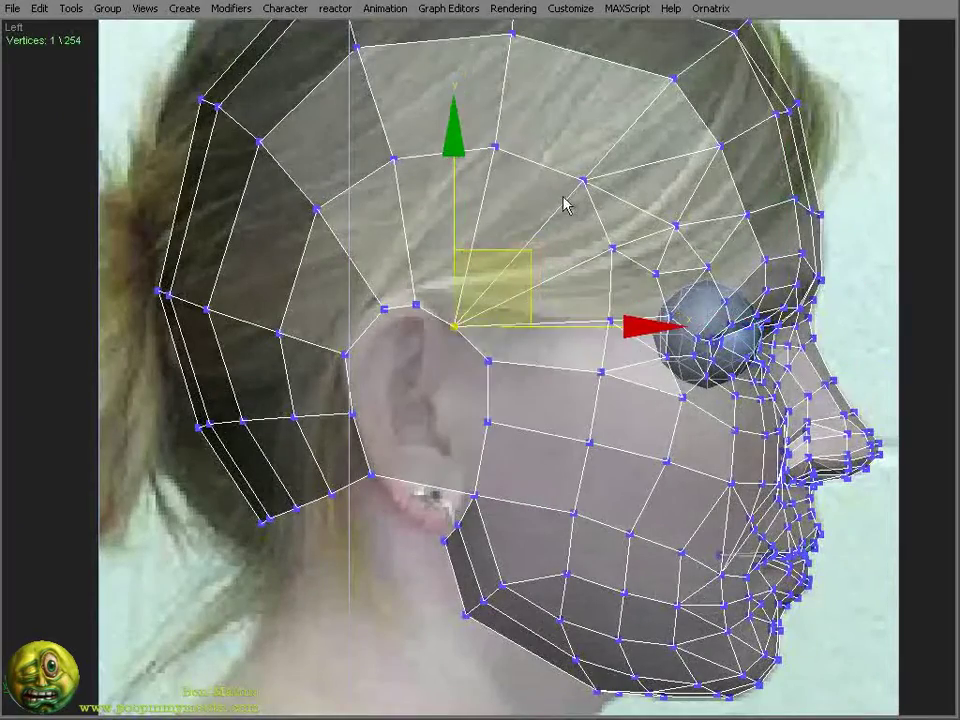
scroll(475, 410, down, 1)
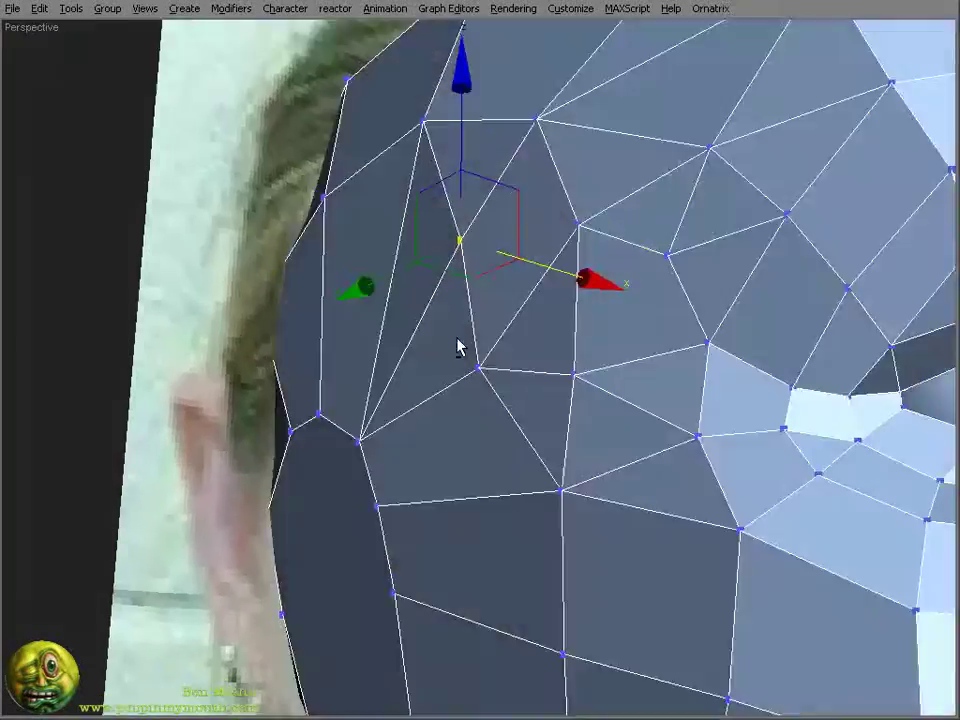
alt+middle_drag(461, 347, 660, 302)
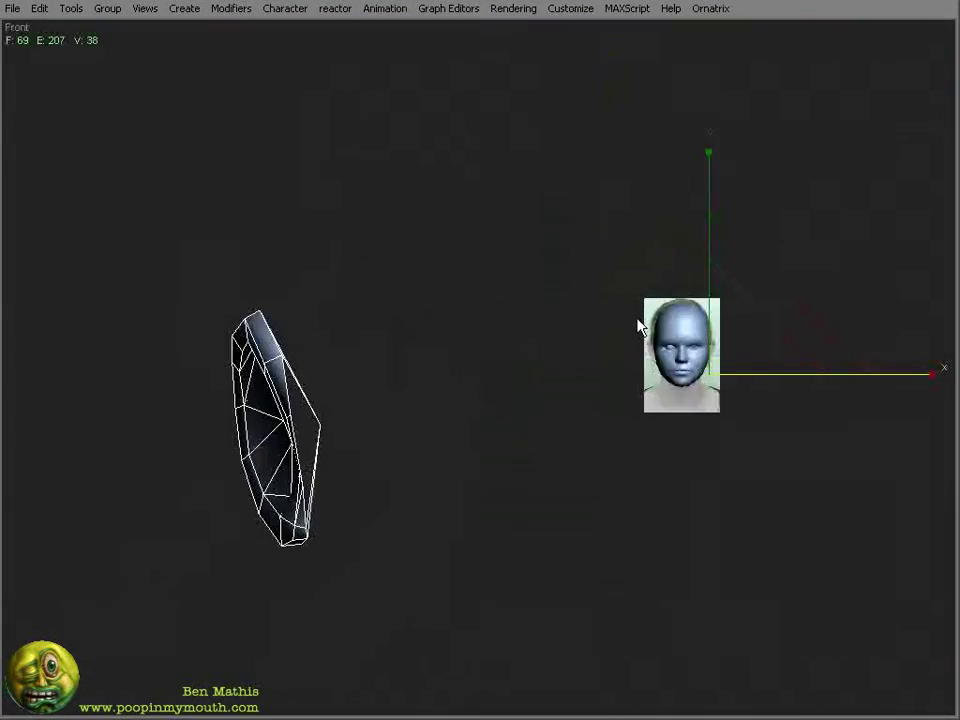
key(ctrl+x)
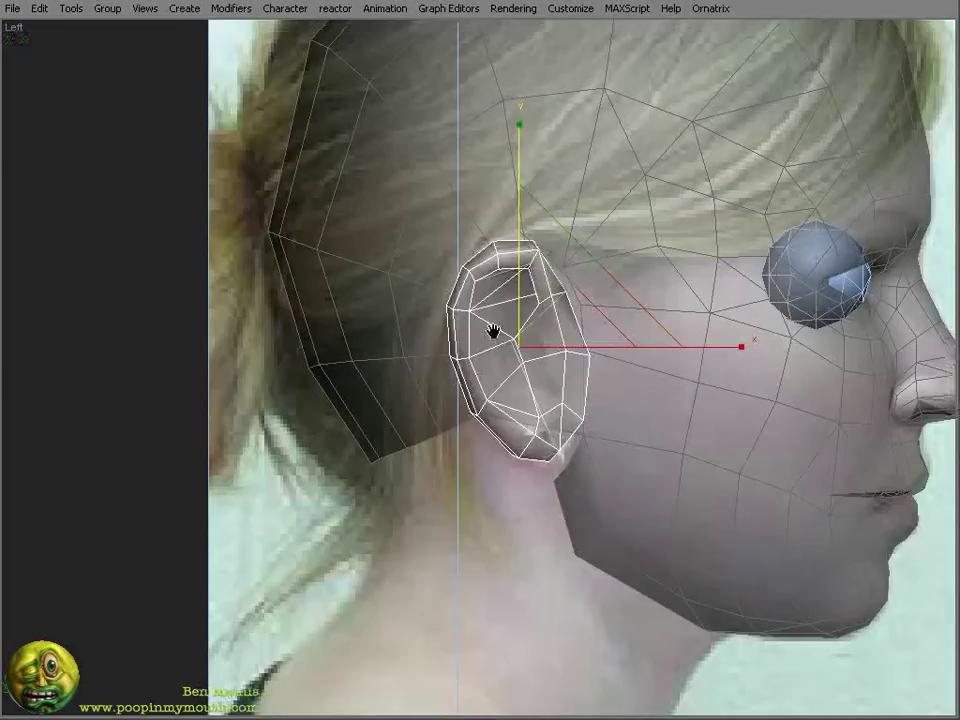
- Shape the ear's top edge and its outline and bottom vertices against the side reference
key(2)
scroll(560, 250, up, 6)
click(600, 216)
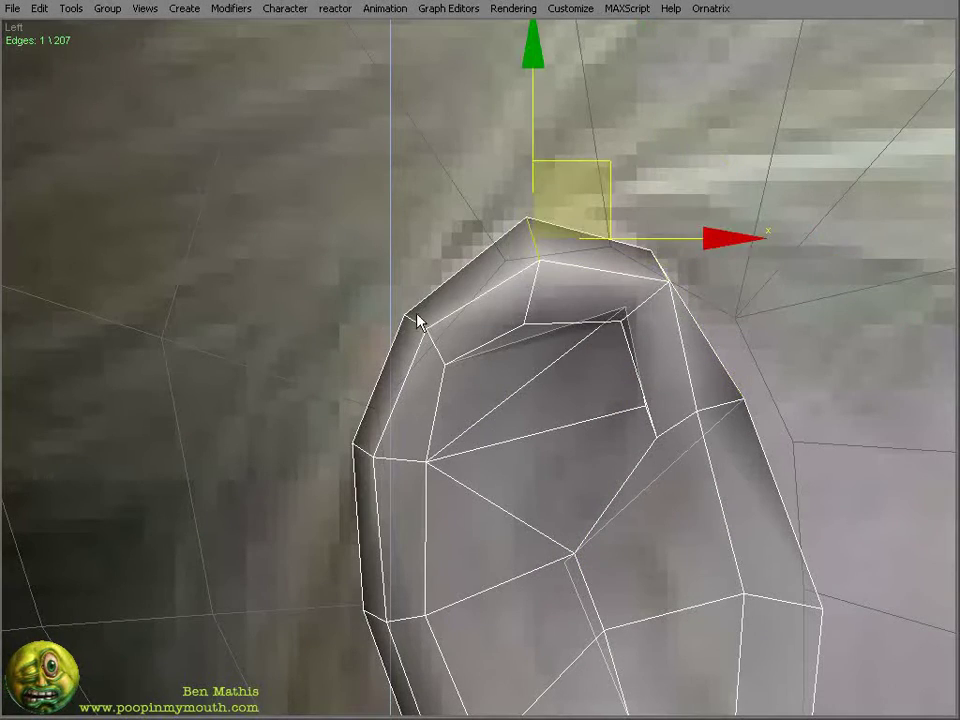
click(740, 398)
scroll(513, 392, down, 1)
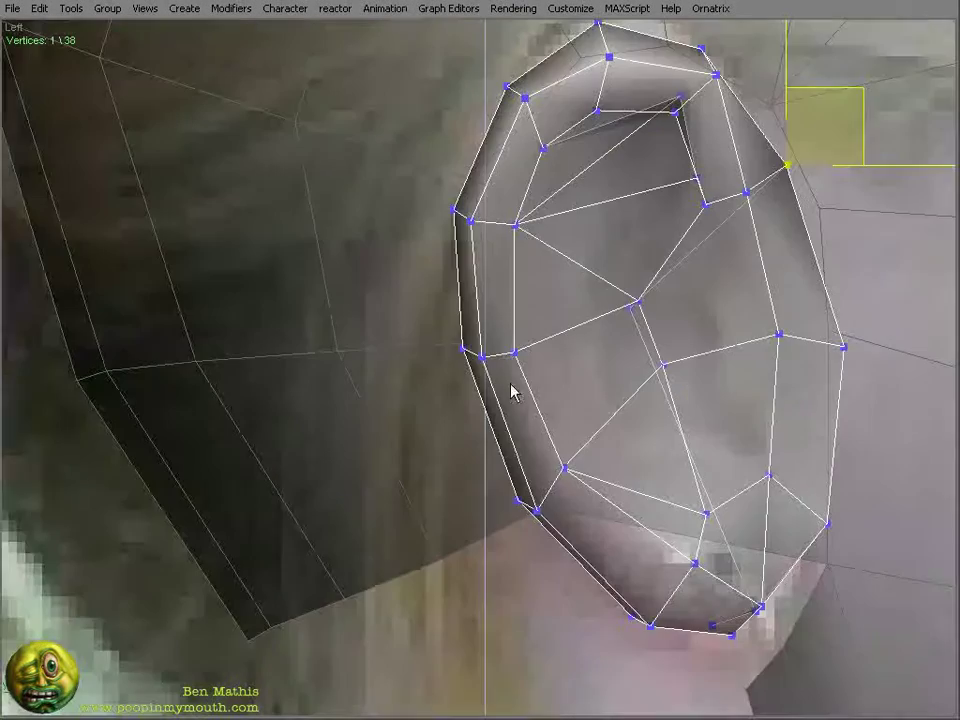
middle_drag(600, 347, 530, 282)
drag(625, 580, 705, 530)
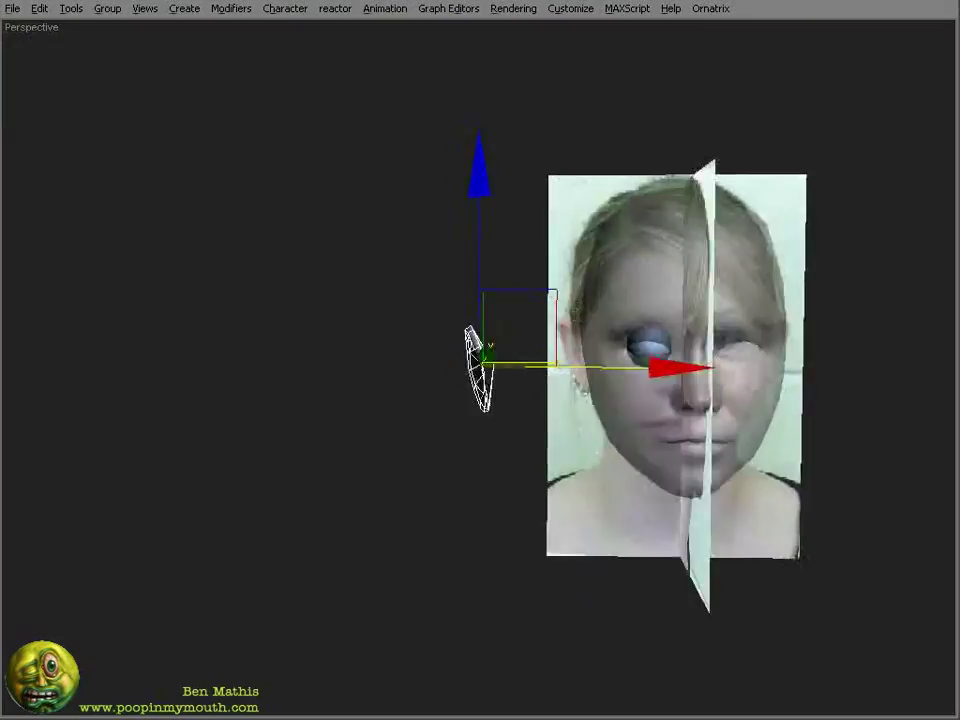
- Check the ear in Front, Left and Perspective views and attach it to the head mesh
key(f)
scroll(755, 345, up, 2)
key(l)
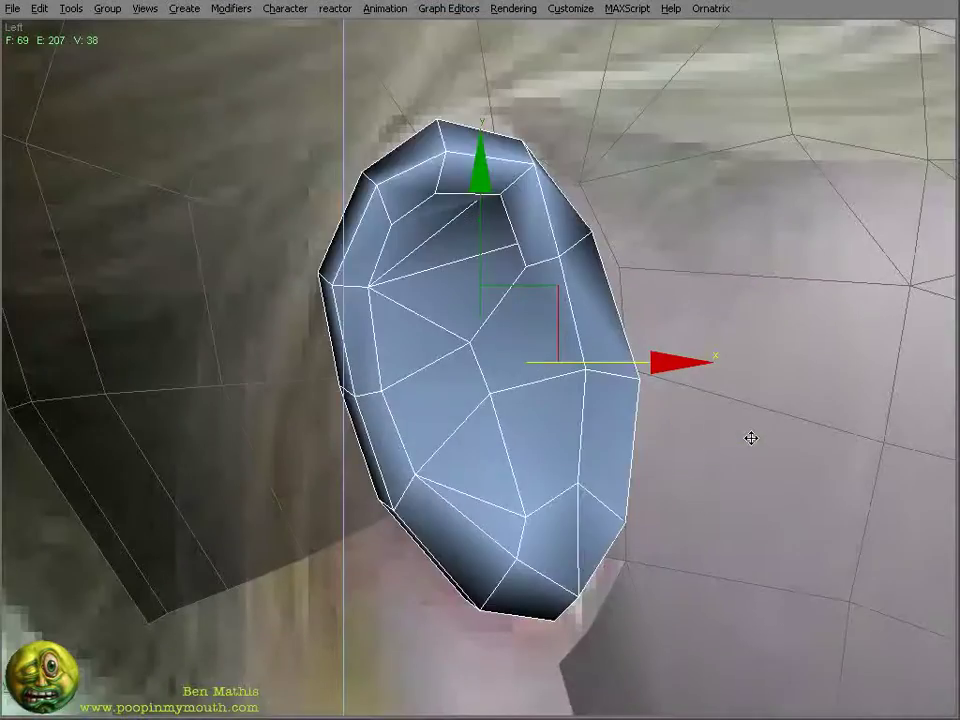
key(p)
right_click(542, 606)
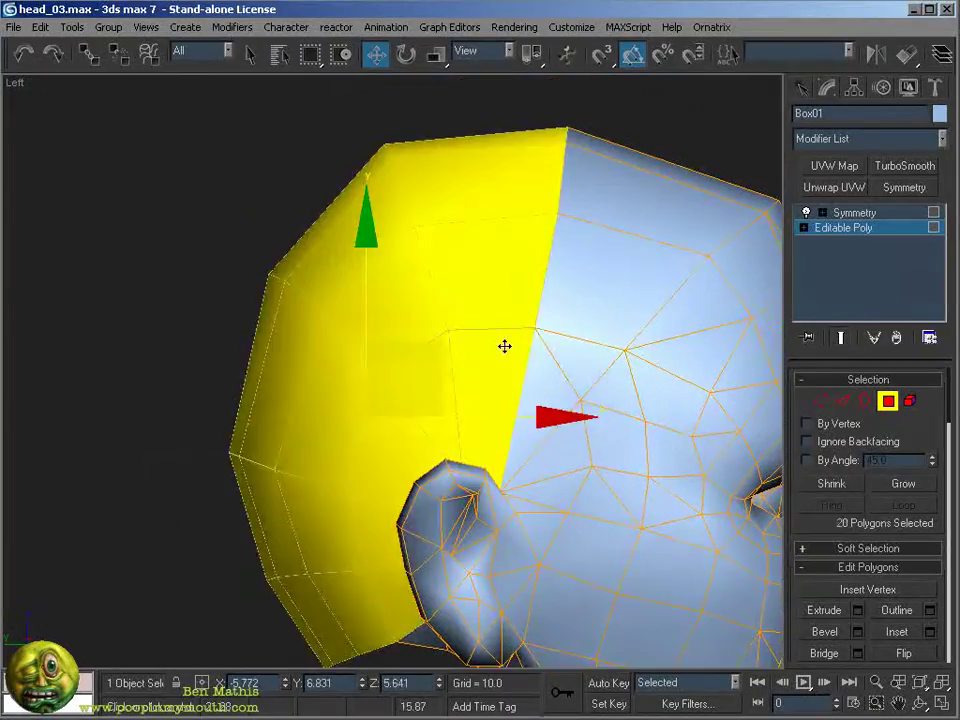
- Detach the 20 selected back-of-head polygons as a clone, creating Object01
key(ctrl+x)
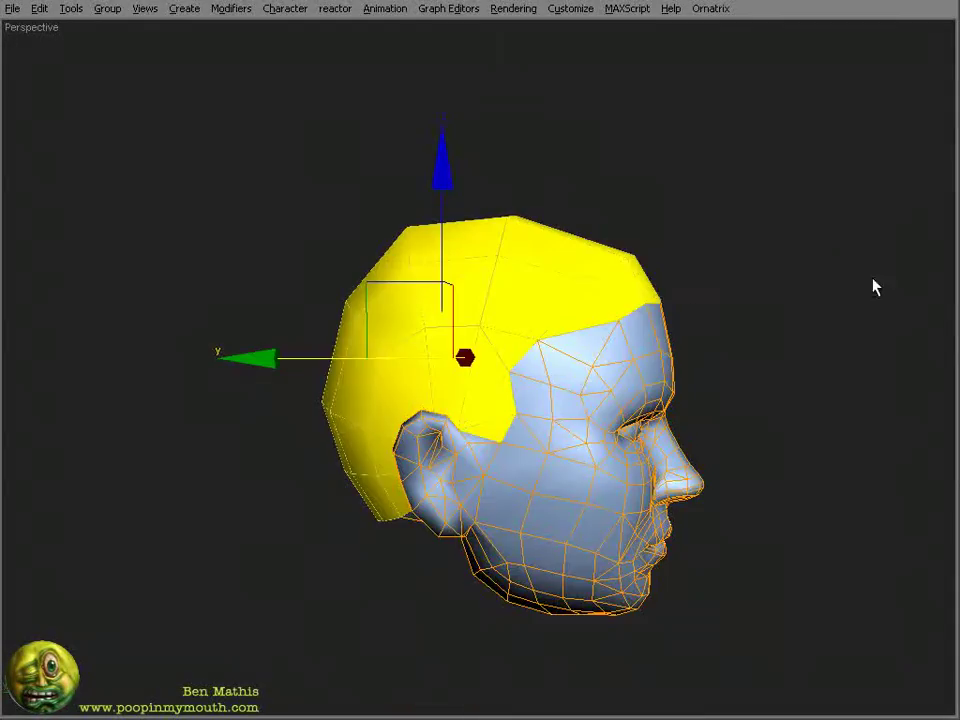
alt+middle_drag(738, 416, 561, 336)
scroll(399, 368, down, 3)
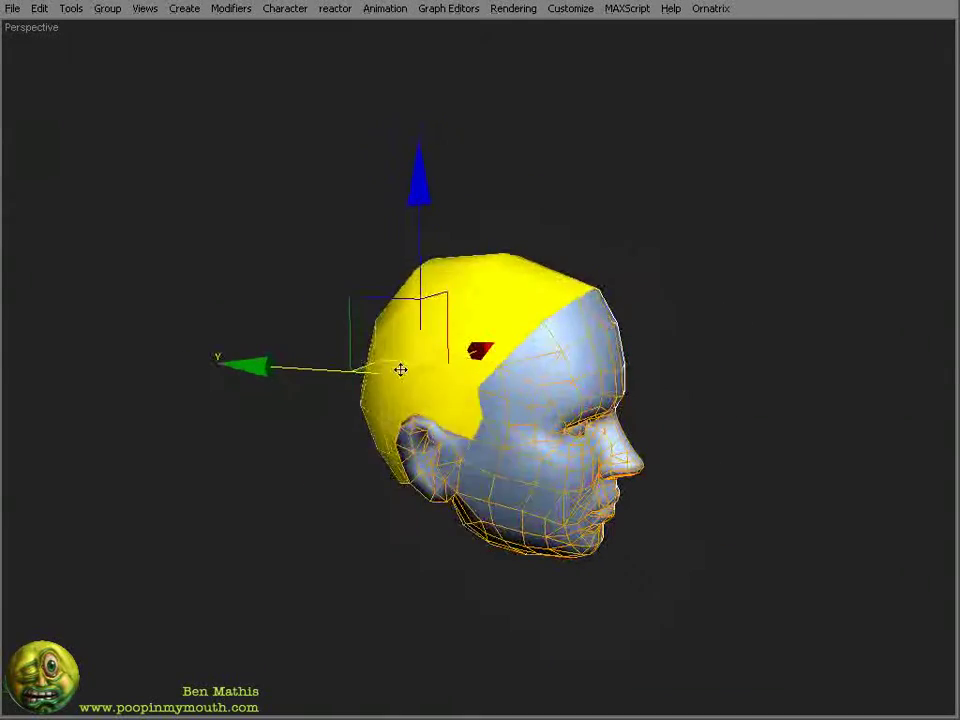
right_click(399, 368)
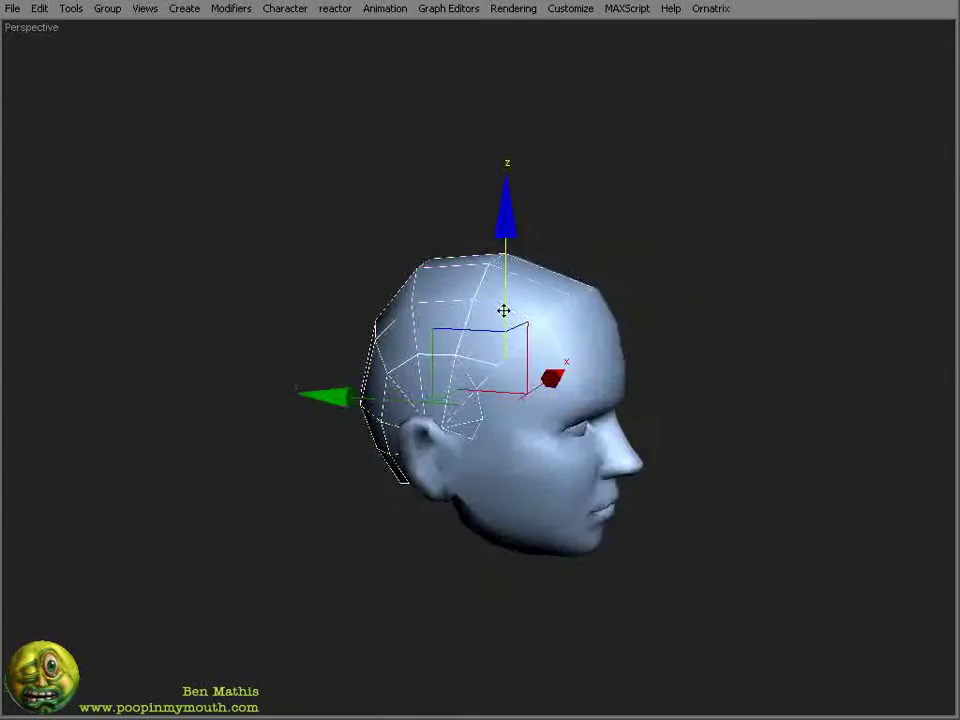
right_click(503, 310)
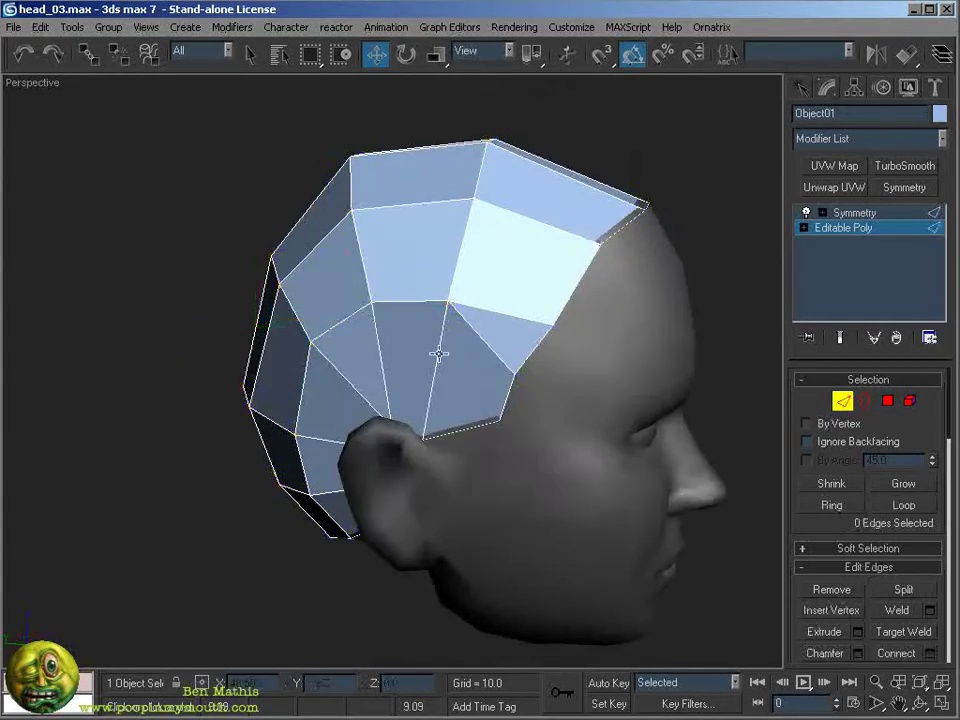
- Move the hair shell's vertices near the ear in the Left view
right_click(508, 317)
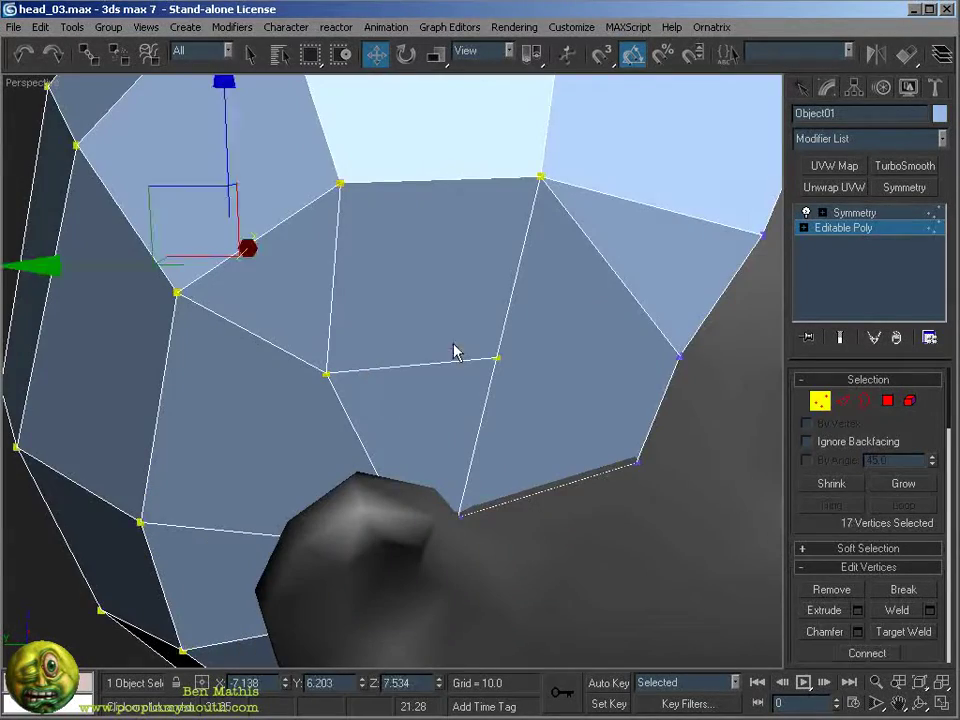
right_click(643, 314)
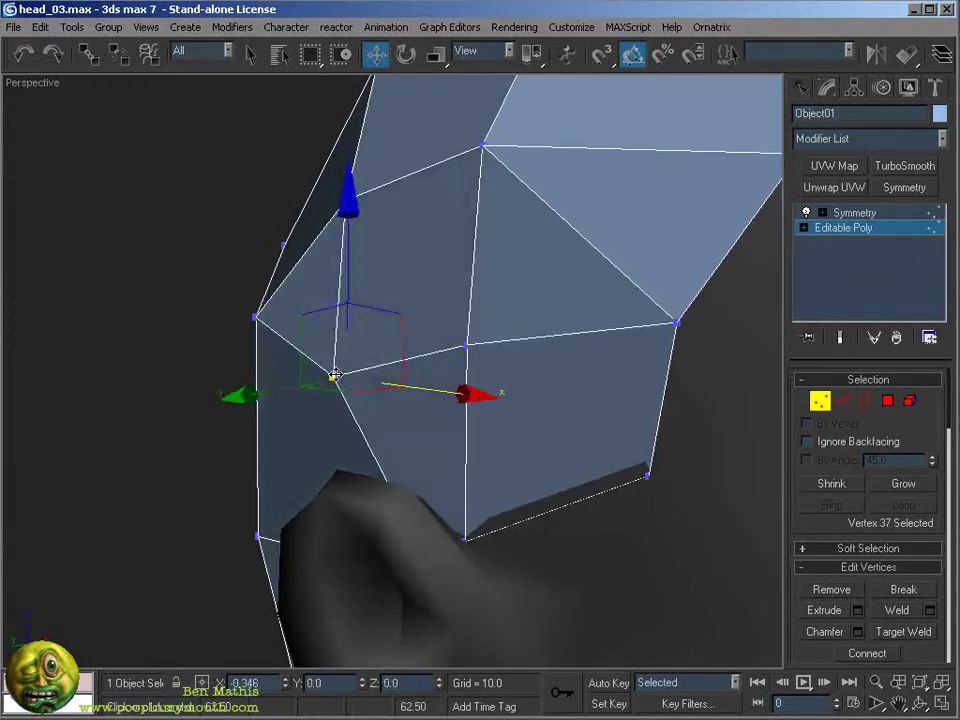
alt+middle_drag(420, 360, 283, 364)
key(l)
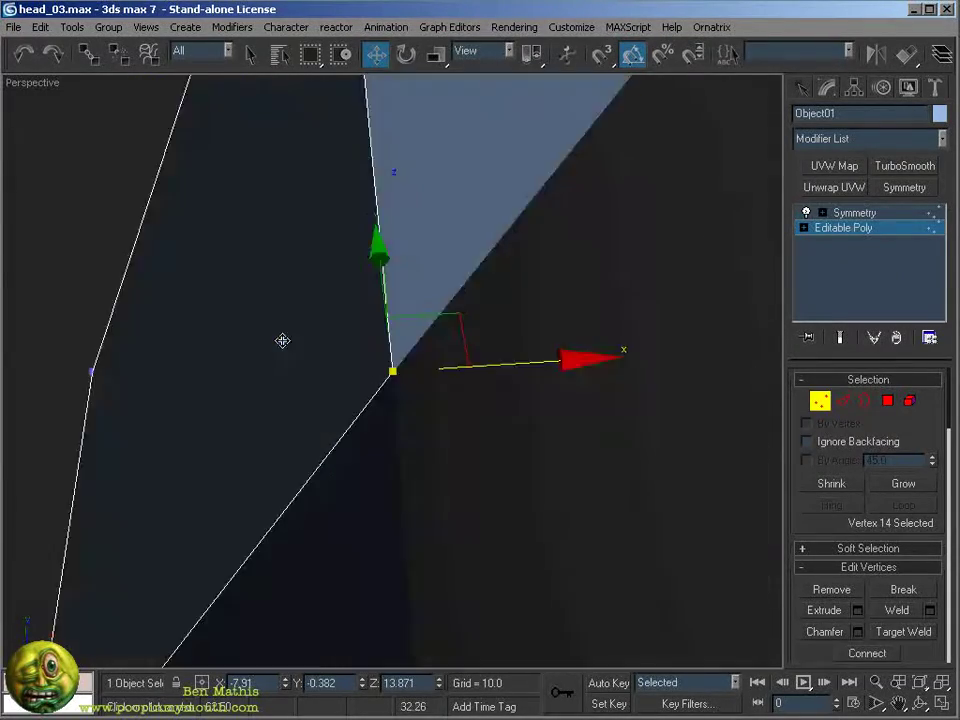
scroll(281, 339, down, 10)
alt+middle_drag(521, 446, 507, 260)
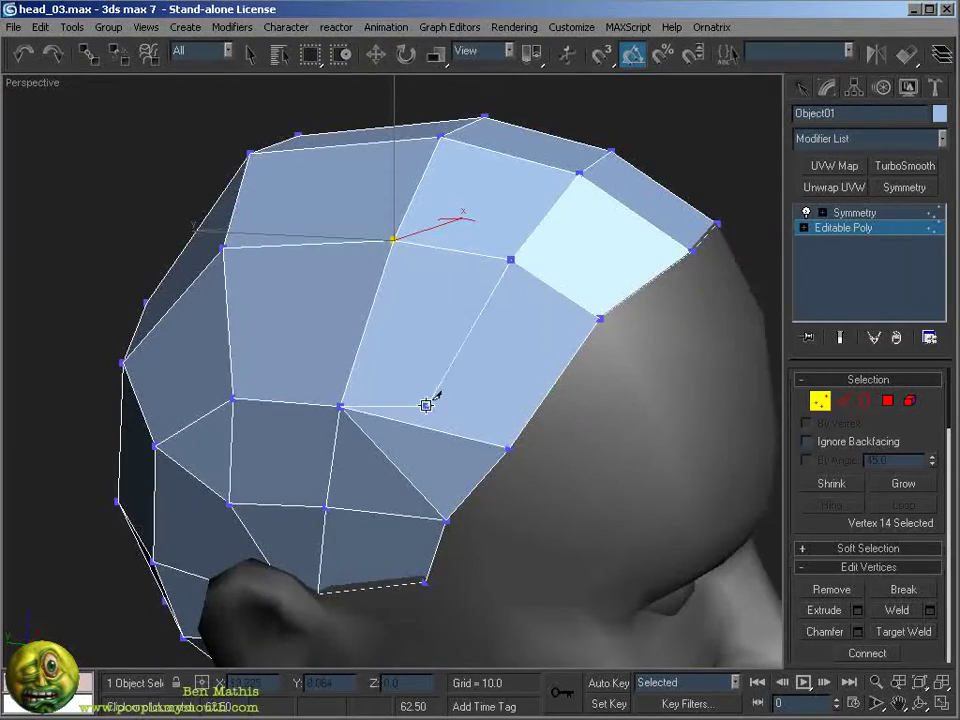
key(w)
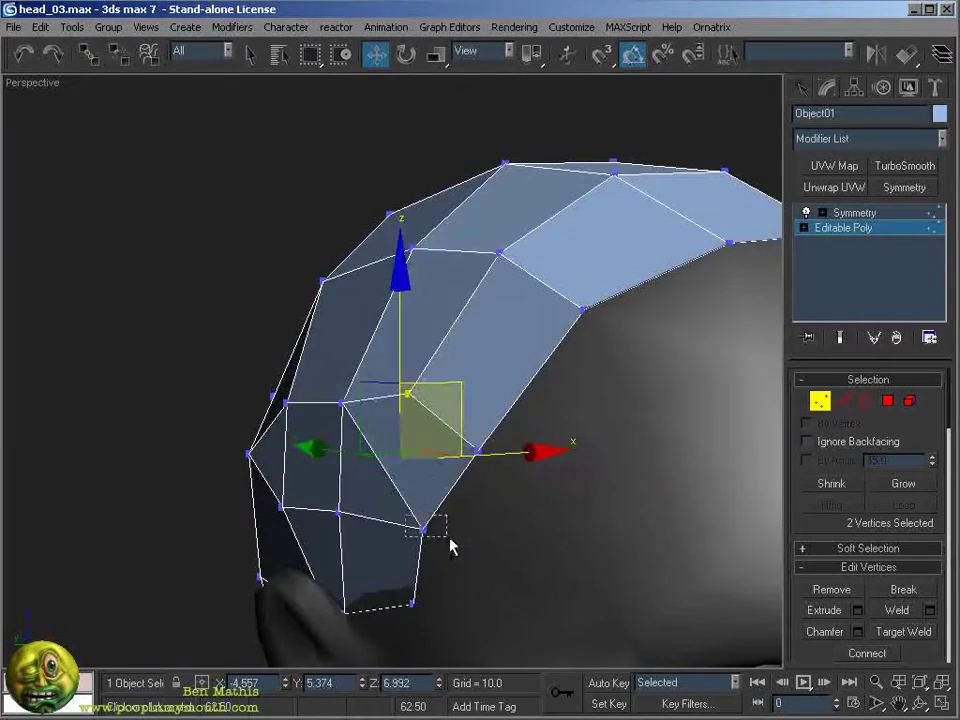
click(551, 557)
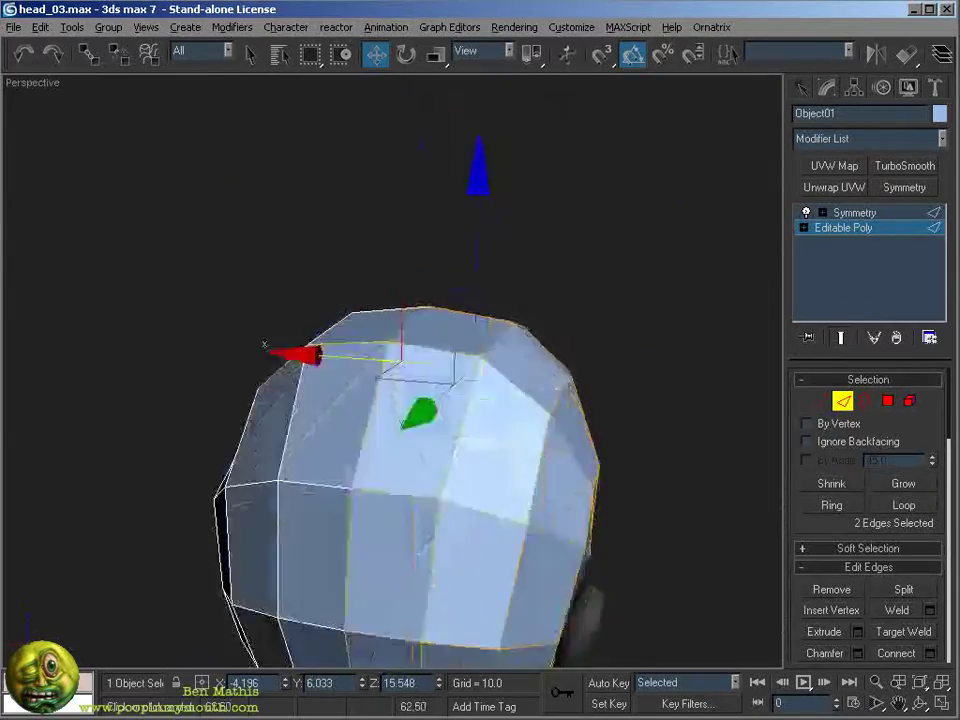
- Chamfer the two selected hair-shell edges
right_click(579, 242)
click(480, 358)
click(469, 396)
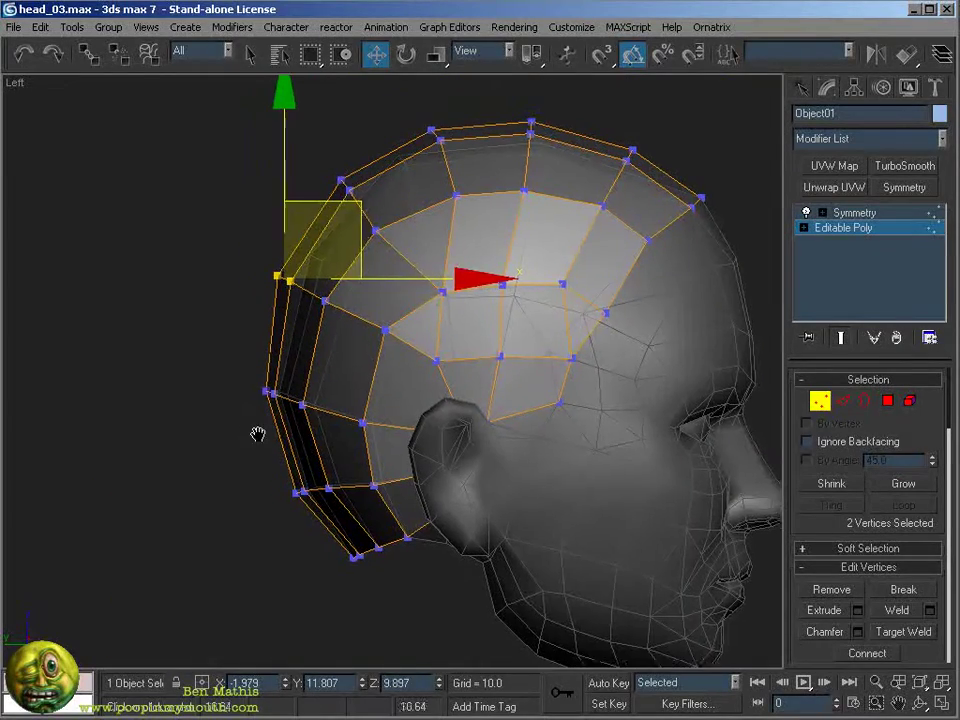
- Pull the shell's lower-edge vertices down around the ear, checking from below and the side
drag(356, 225, 392, 279)
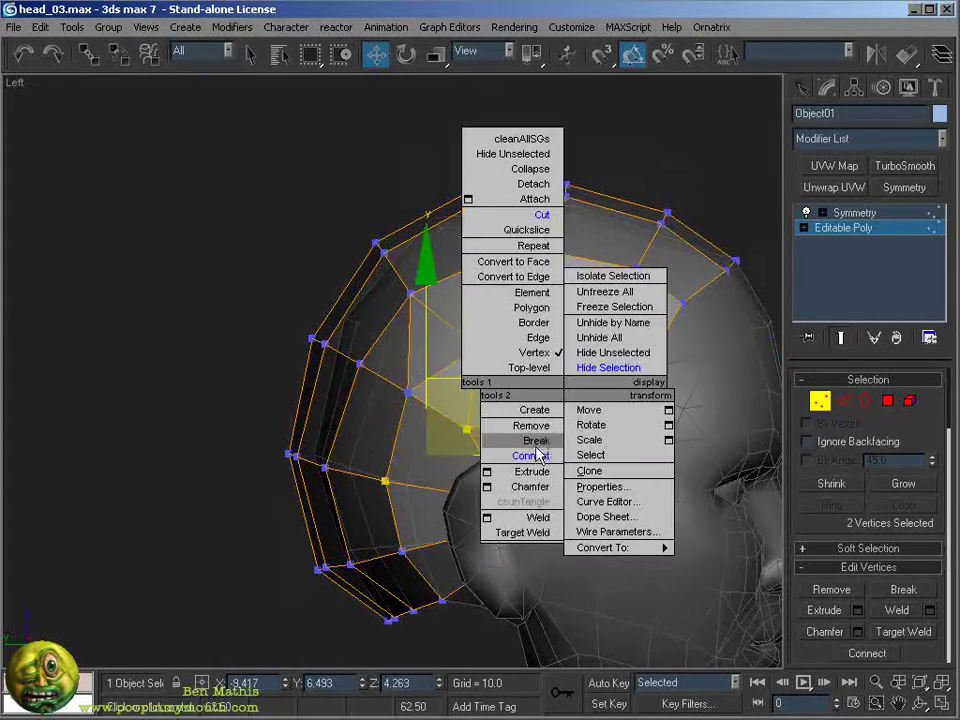
key(Escape)
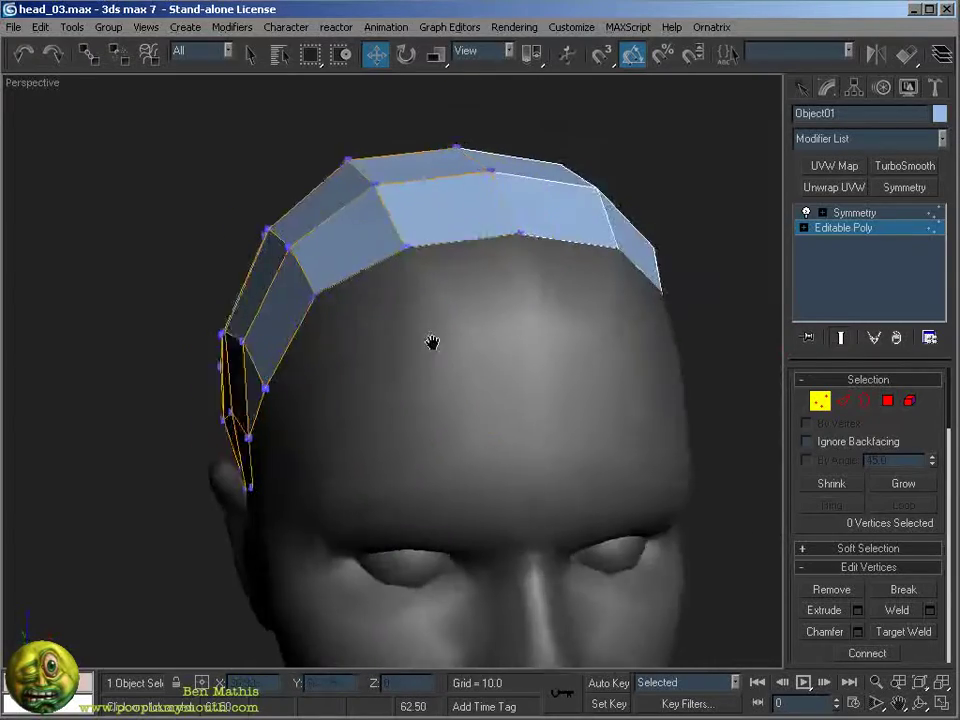
alt+middle_drag(431, 343, 332, 418)
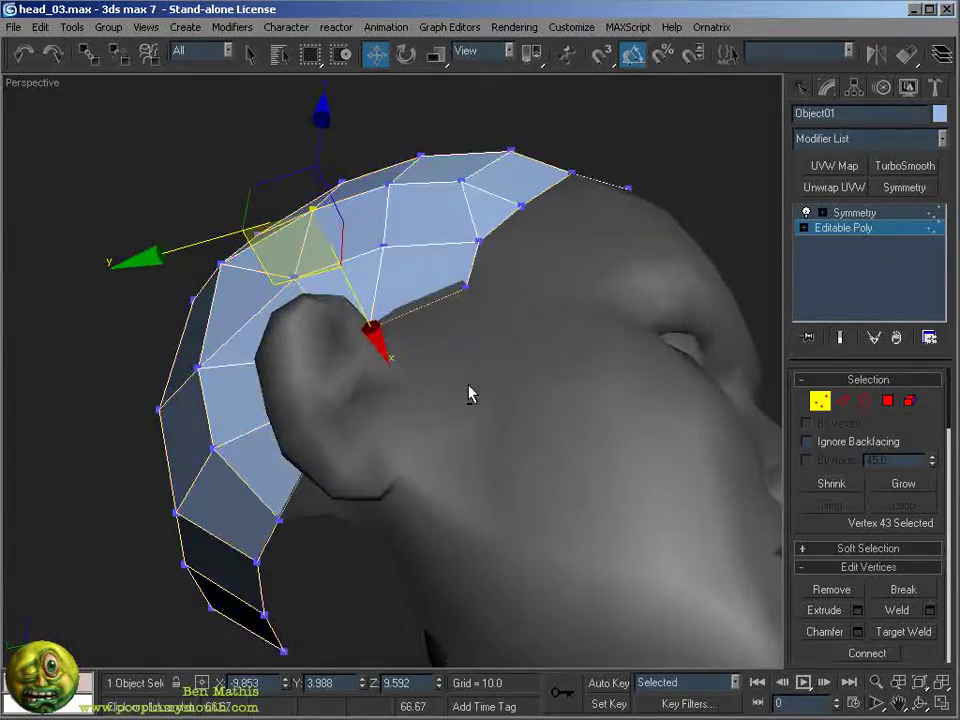
alt+middle_drag(470, 393, 332, 386)
click(390, 368)
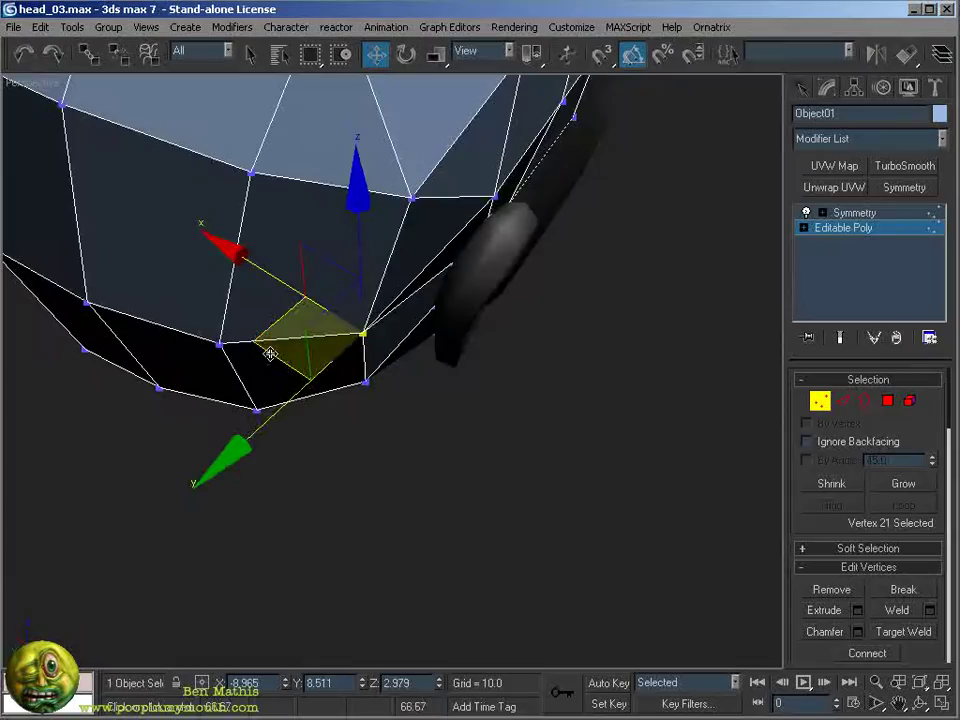
alt+middle_drag(380, 470, 423, 350)
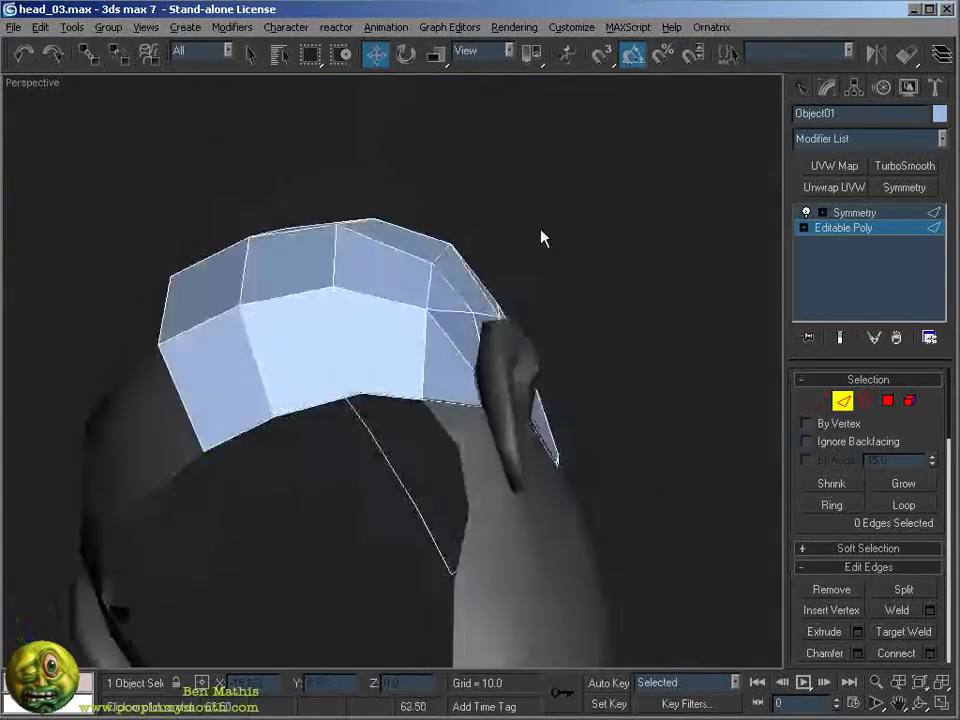
alt+middle_drag(542, 238, 546, 311)
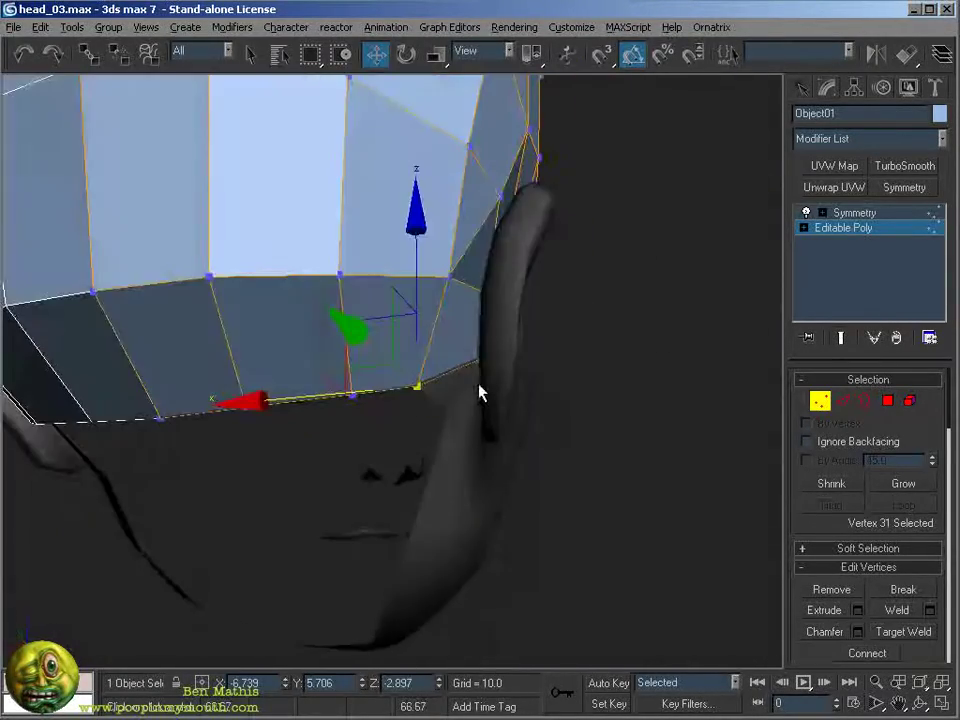
alt+middle_drag(500, 314, 536, 396)
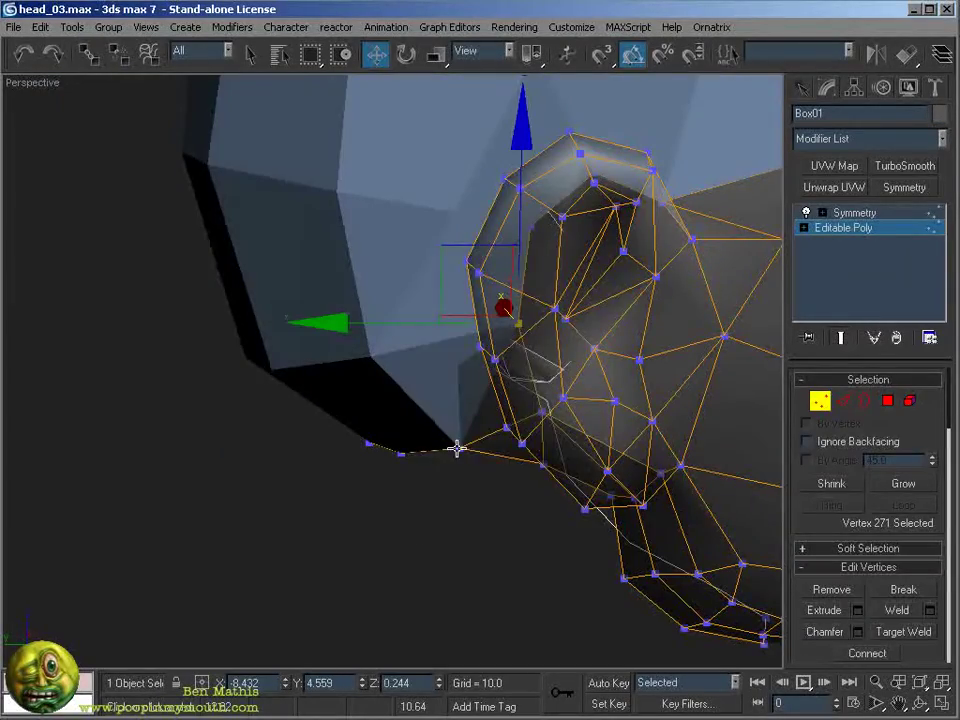
- Add a Smooth modifier to the hair shell, adjust its border vertices, and save as head_04.max
right_click(493, 418)
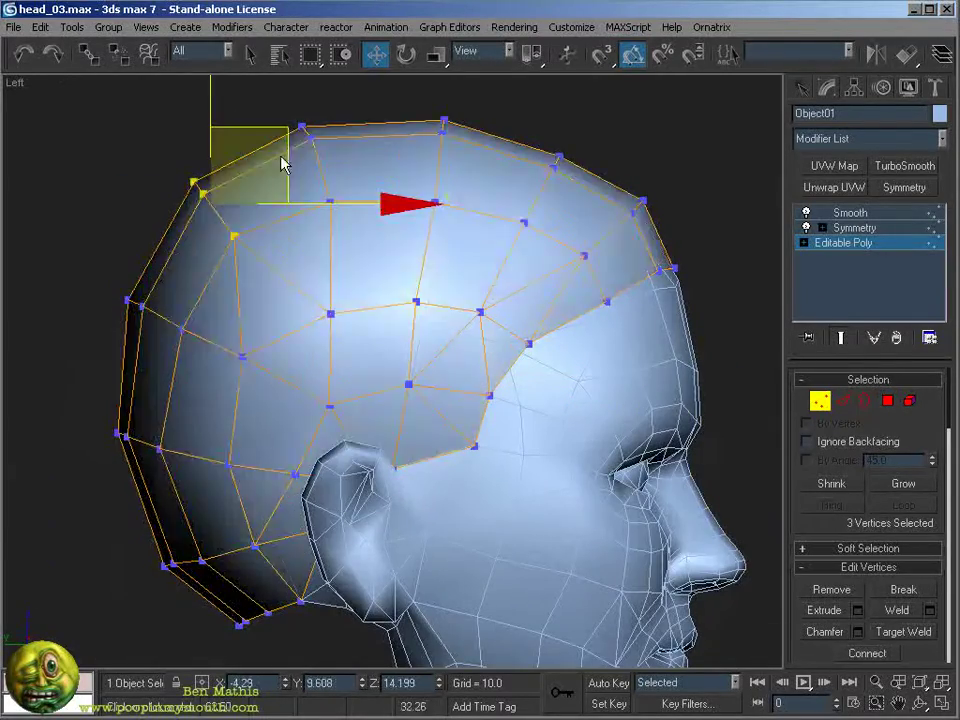
drag(108, 420, 350, 492)
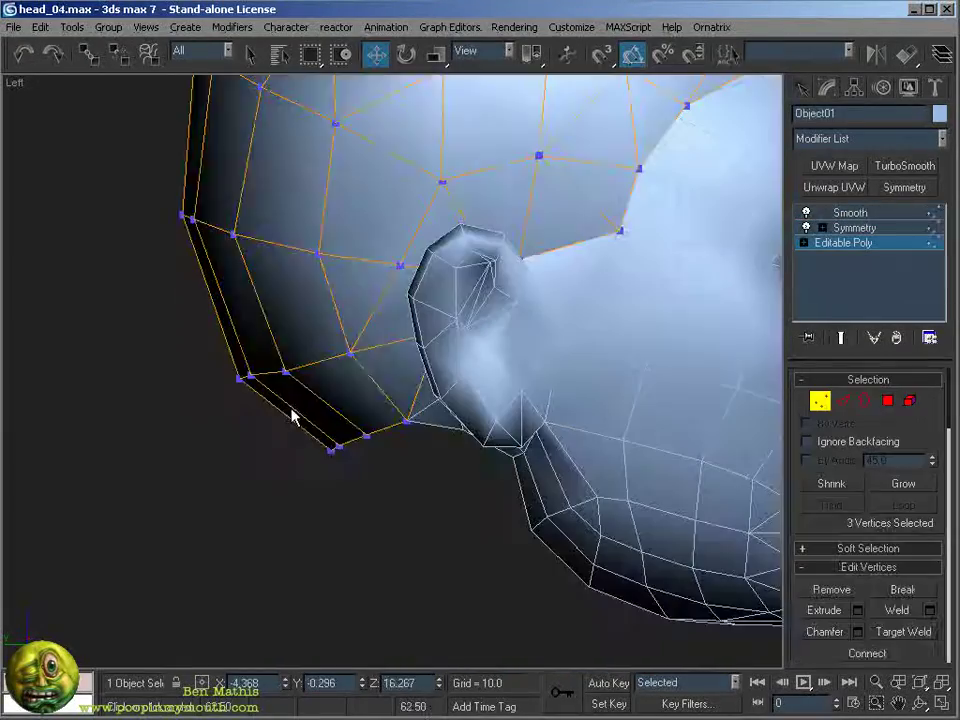
- Chamfer a vertex at the back of the hair shell to begin the bun band
scroll(458, 470, down, 5)
click(297, 379)
scroll(284, 383, up, 2)
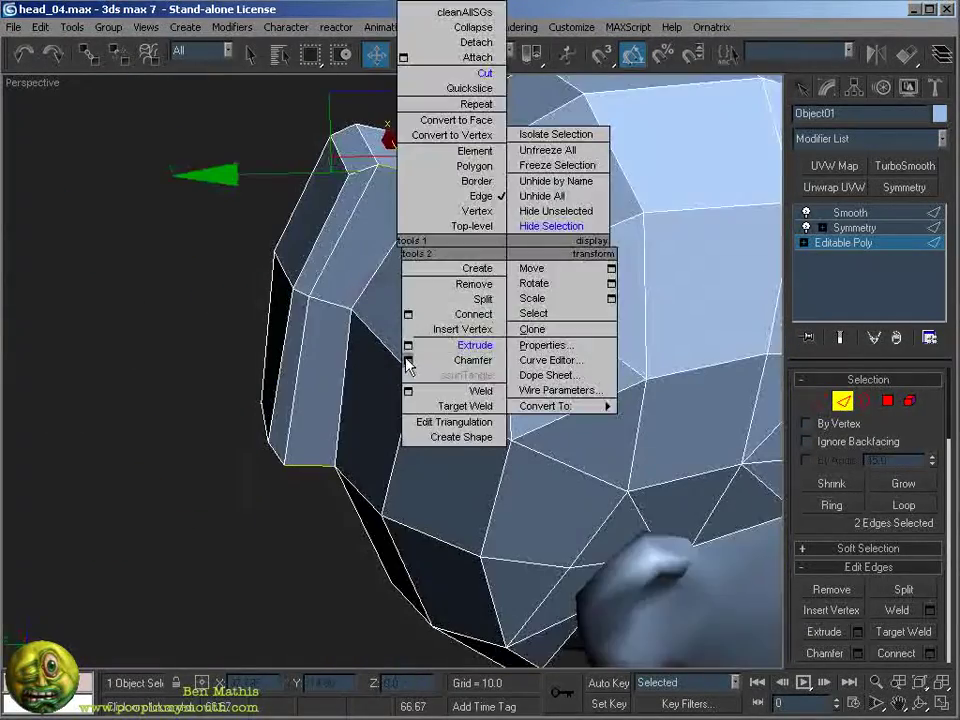
click(408, 360)
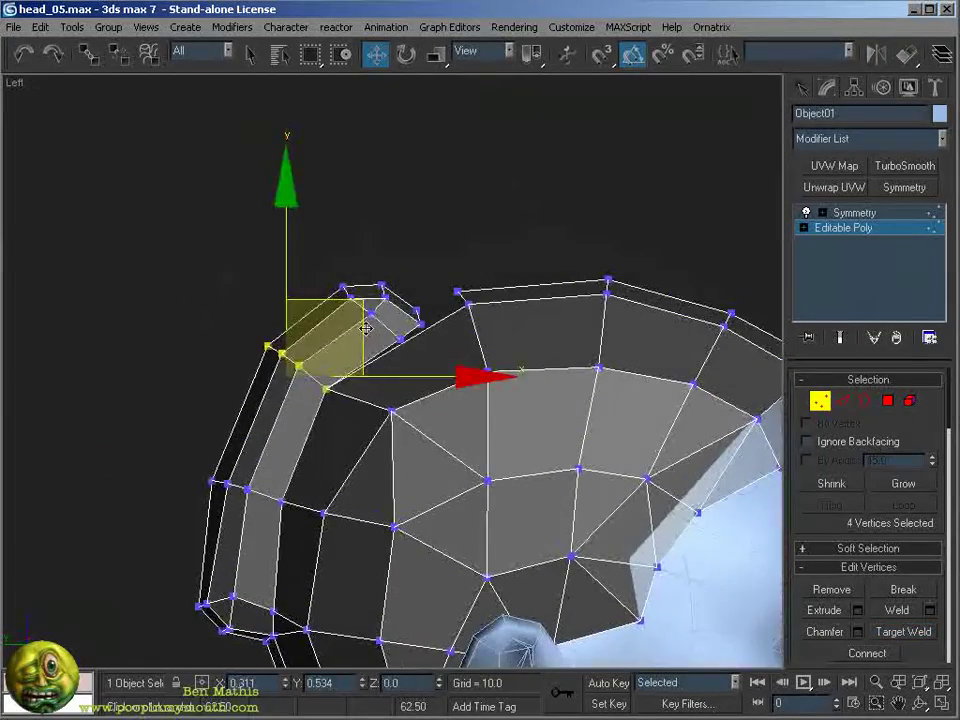
- Select the back flap's bun vertices in the Left view to tidy them
drag(298, 242, 435, 360)
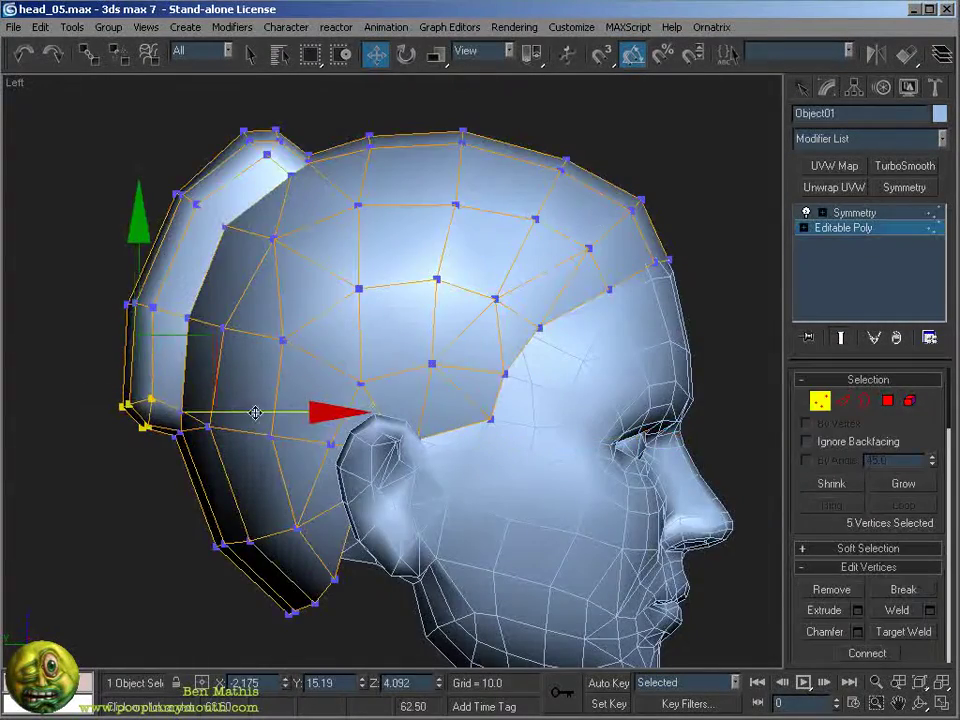
scroll(298, 286, up, 2)
scroll(420, 205, down, 4)
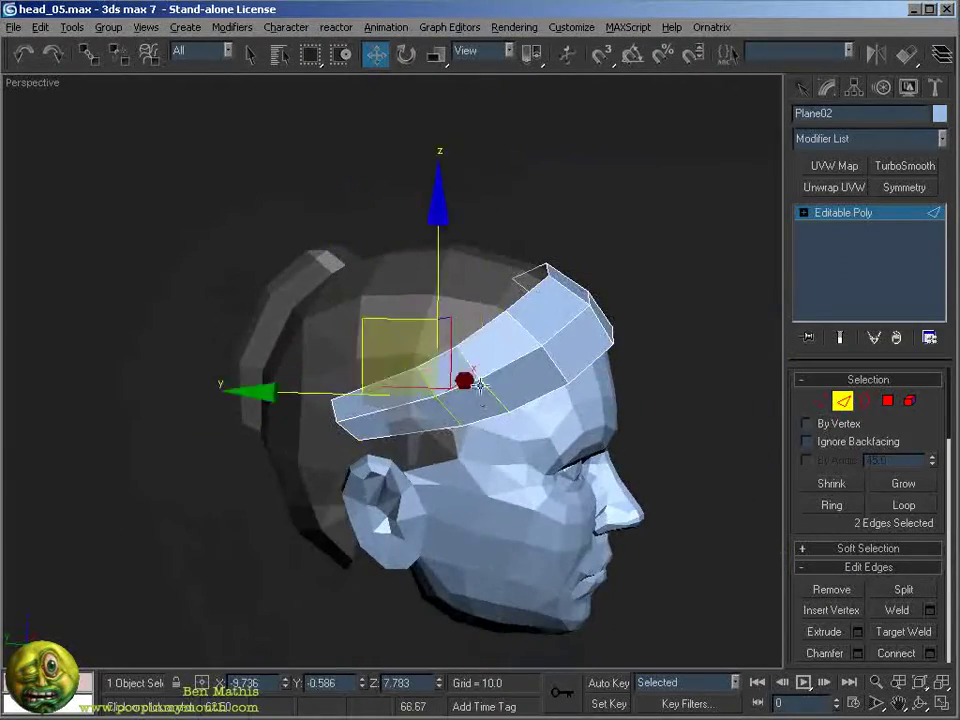
- Orbit from below the front of the head to inspect the Plane02 bangs strip
alt+middle_drag(480, 385, 368, 274)
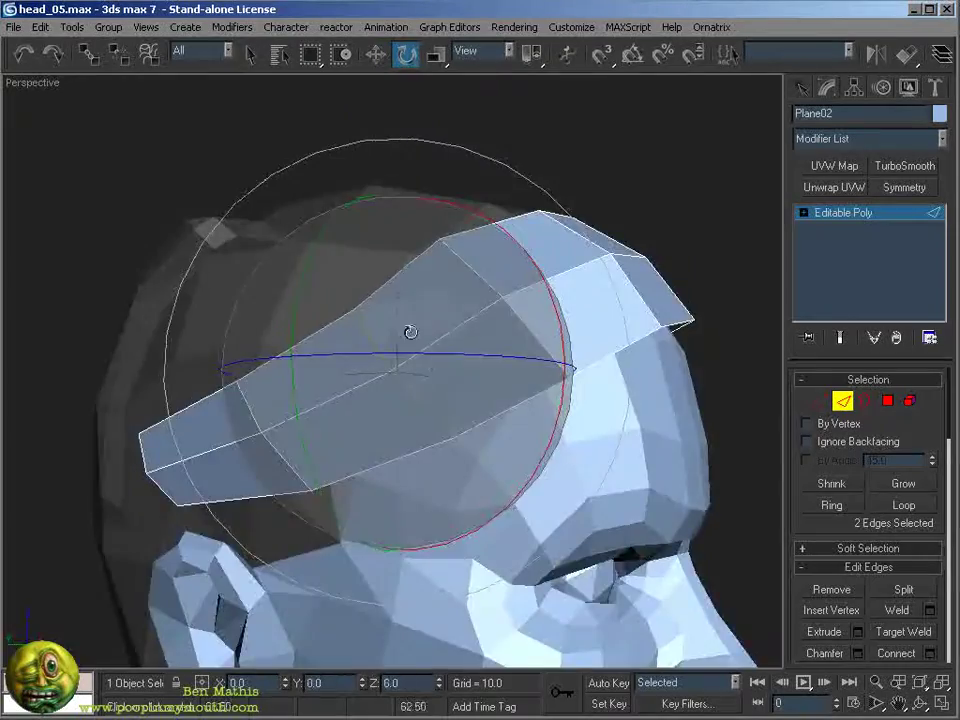
alt+middle_drag(407, 332, 474, 321)
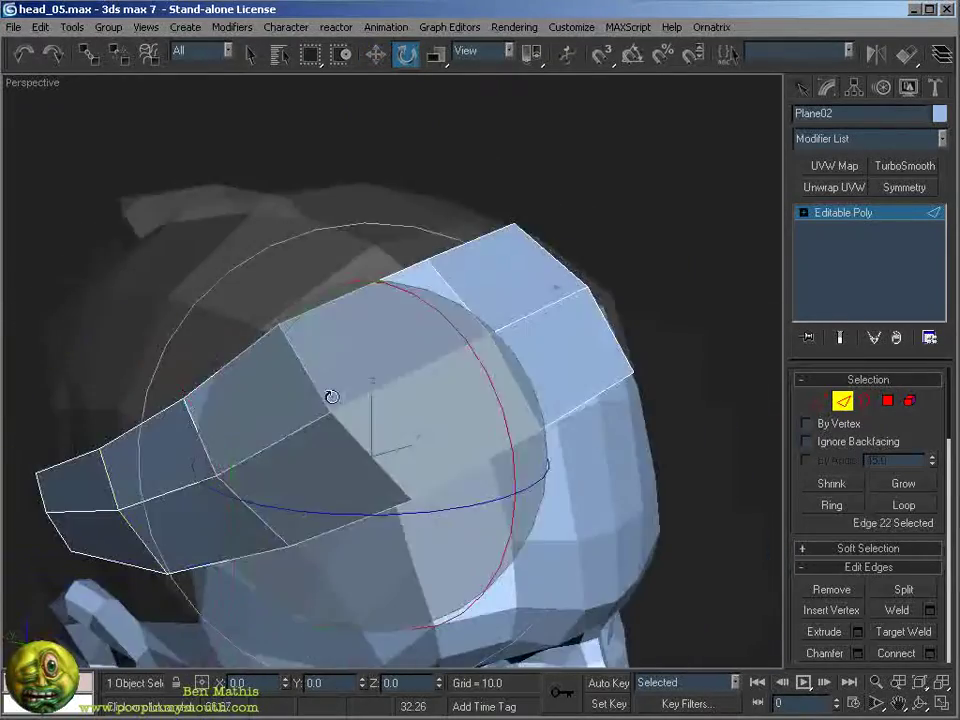